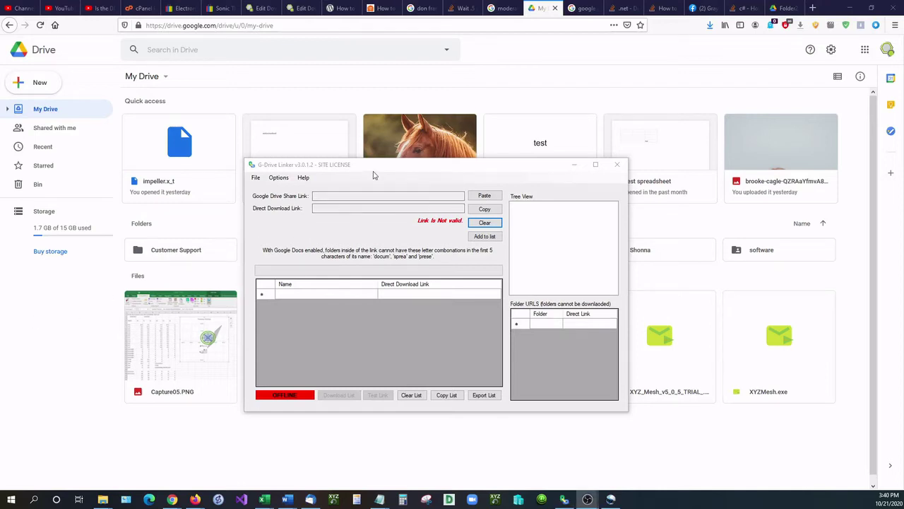
Step: Drag the G-Drive Linker window right to reveal the G-Drive Linker Test folder in Drive
drag(369, 173, 493, 178)
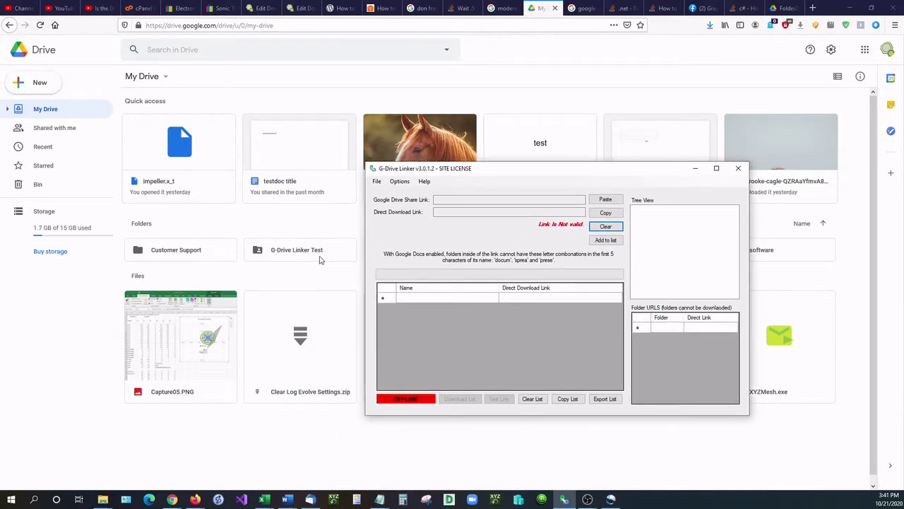
Step: Copy the G-Drive Linker Test folder's anyone-with-link viewer share link to the clipboard
click(320, 260)
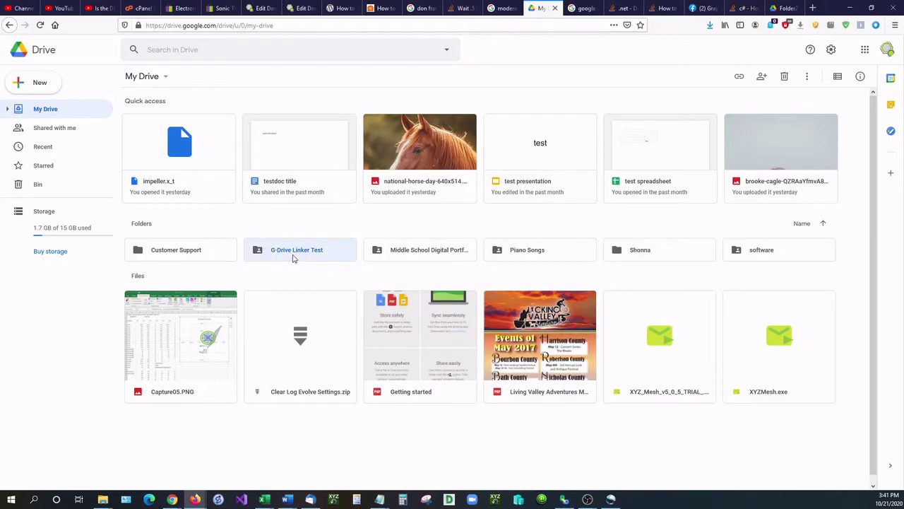
right_click(293, 258)
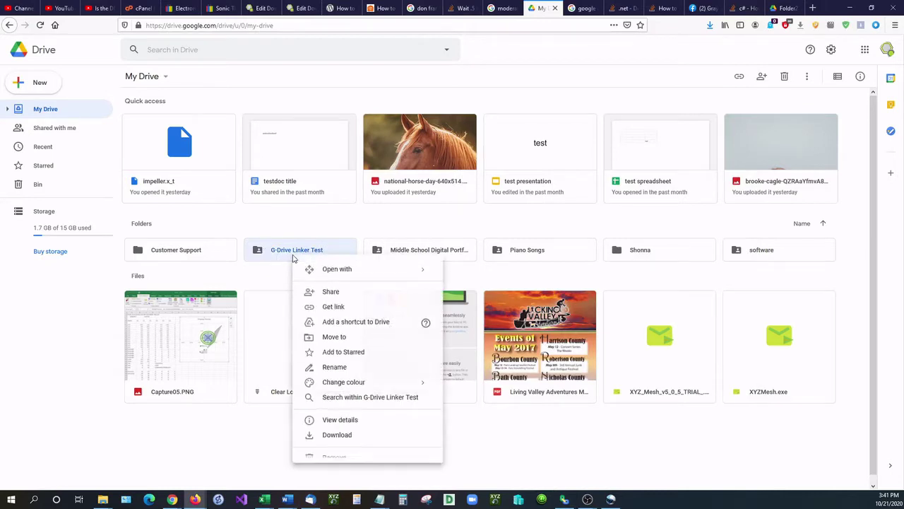
click(337, 308)
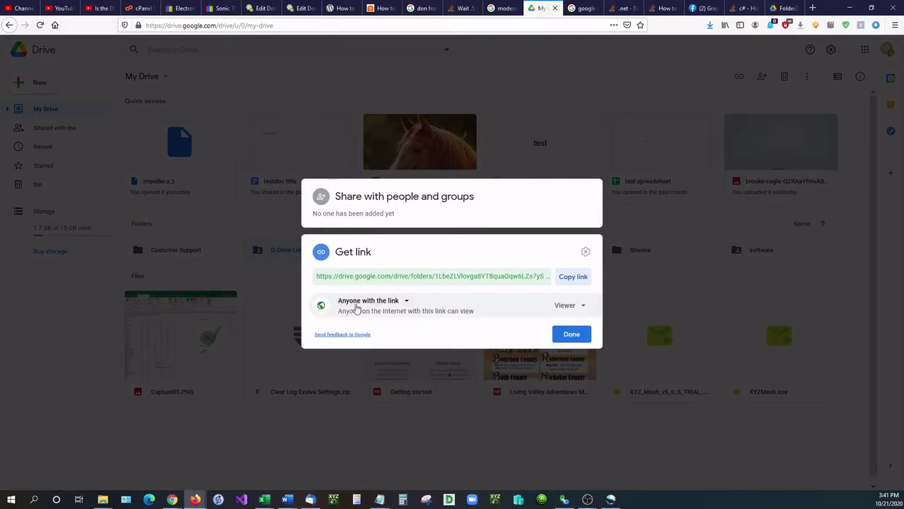
click(564, 281)
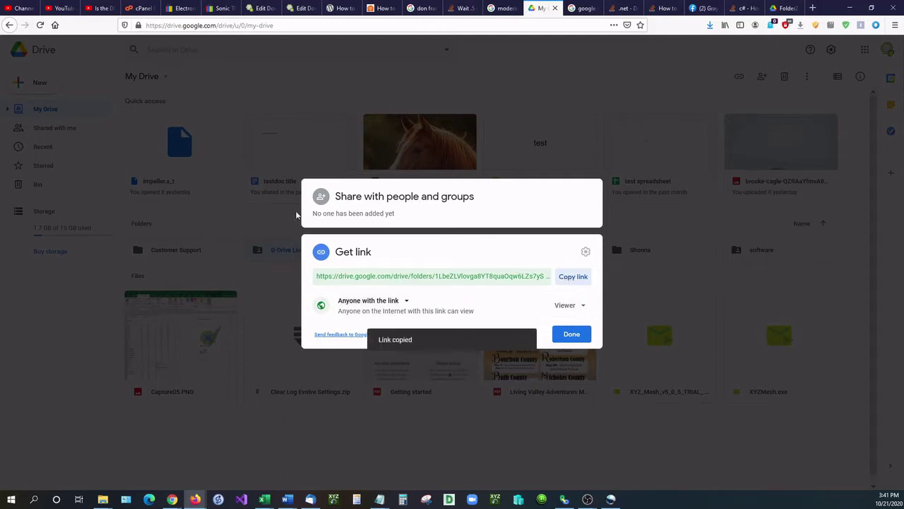
click(272, 231)
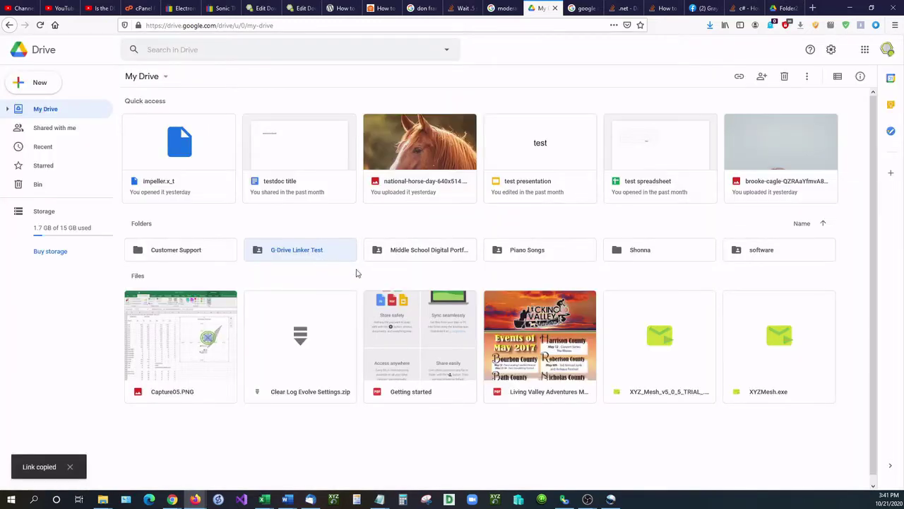
Step: Bring G-Drive Linker to the front and position it over the Drive window
click(564, 498)
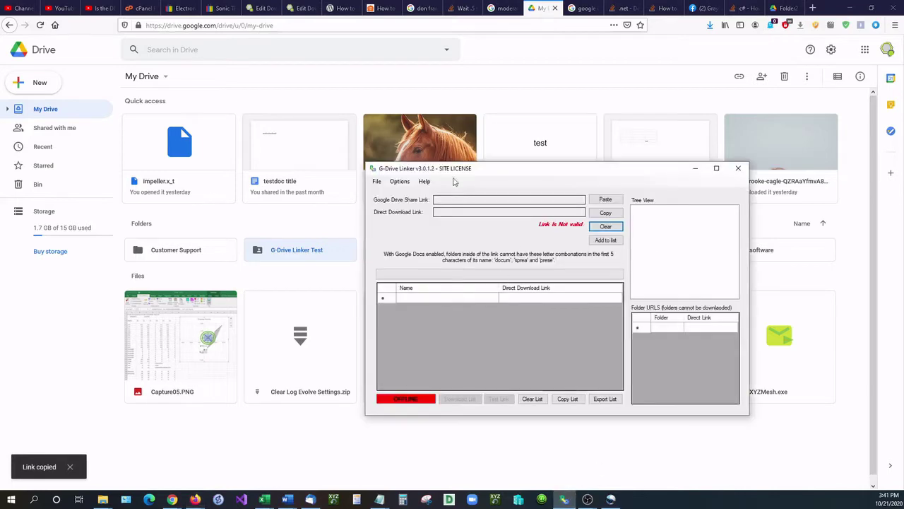
drag(452, 171, 368, 200)
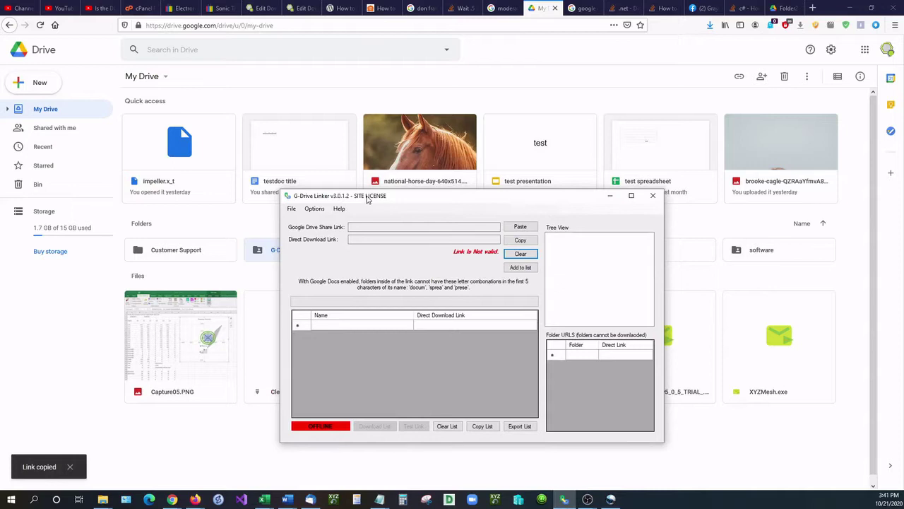
drag(384, 198, 375, 181)
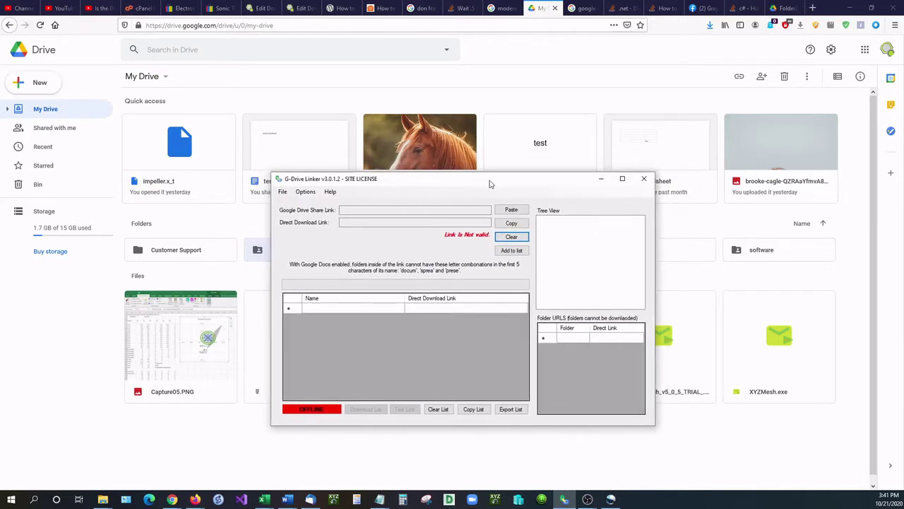
drag(490, 184, 575, 178)
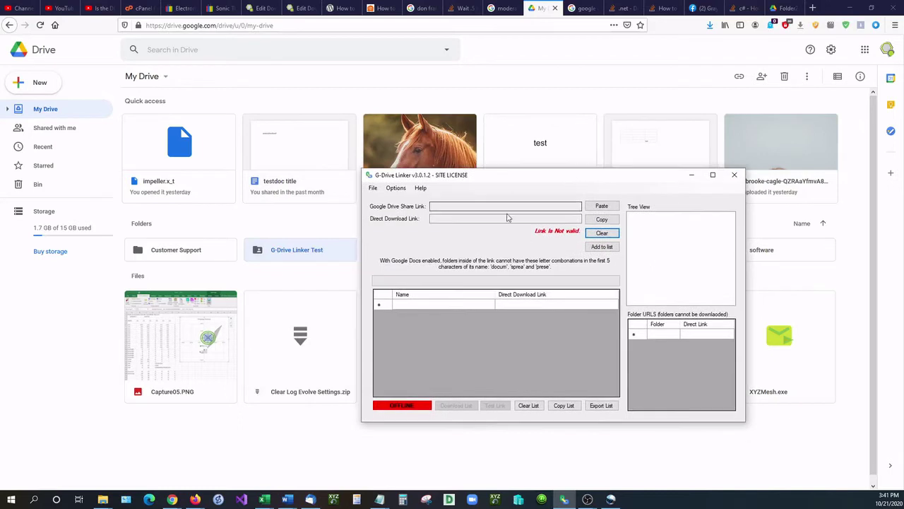
Step: Paste the folder link and generate direct download links for all its files and subfolders
click(601, 205)
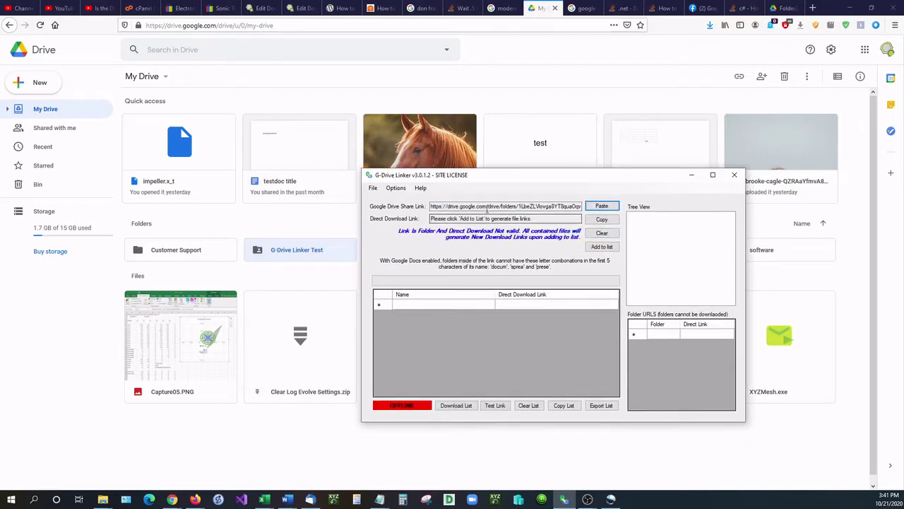
click(602, 248)
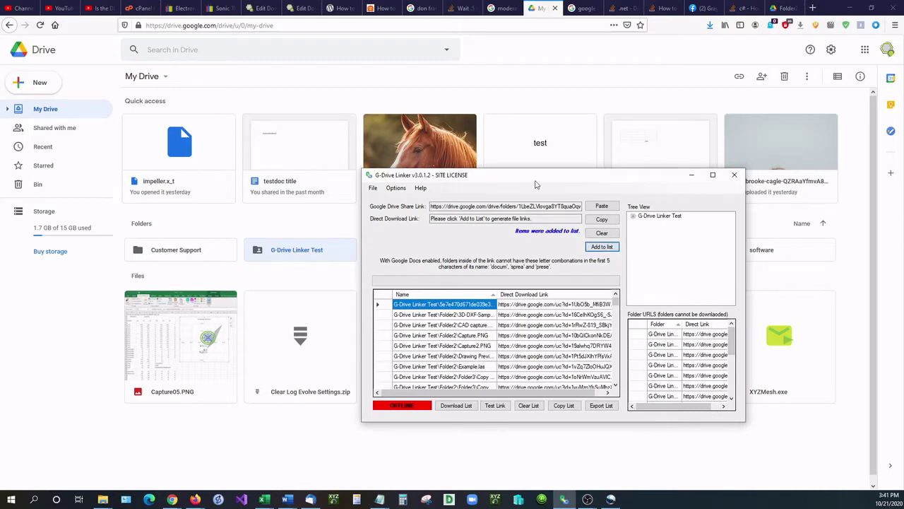
drag(516, 178, 436, 133)
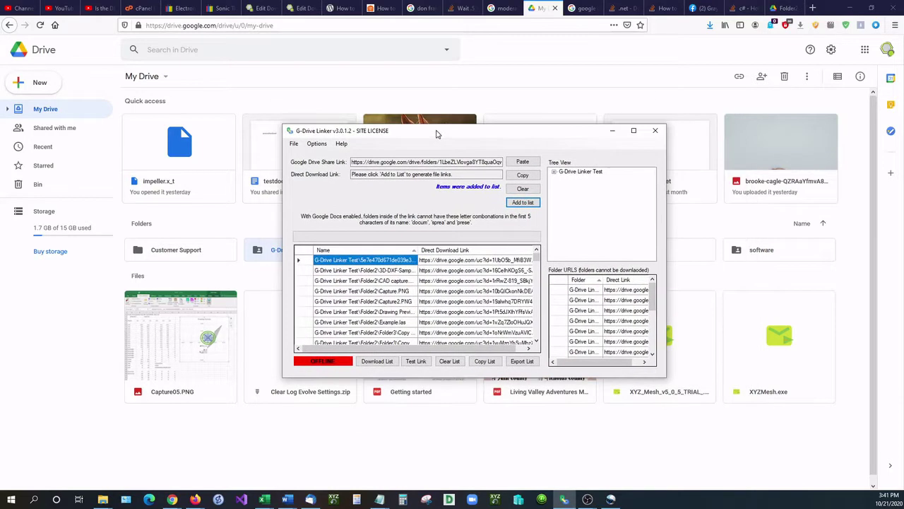
Step: Maximize the linker and look through the generated download links
click(634, 131)
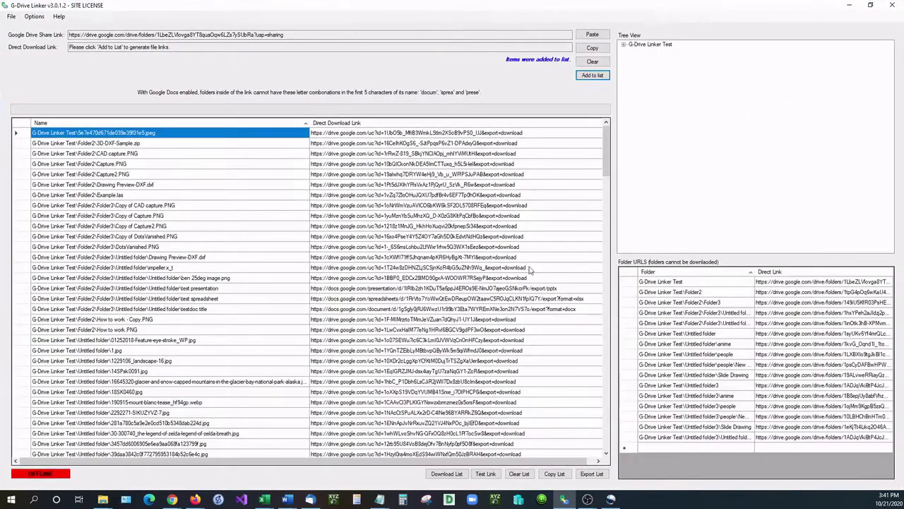
drag(606, 151, 624, 177)
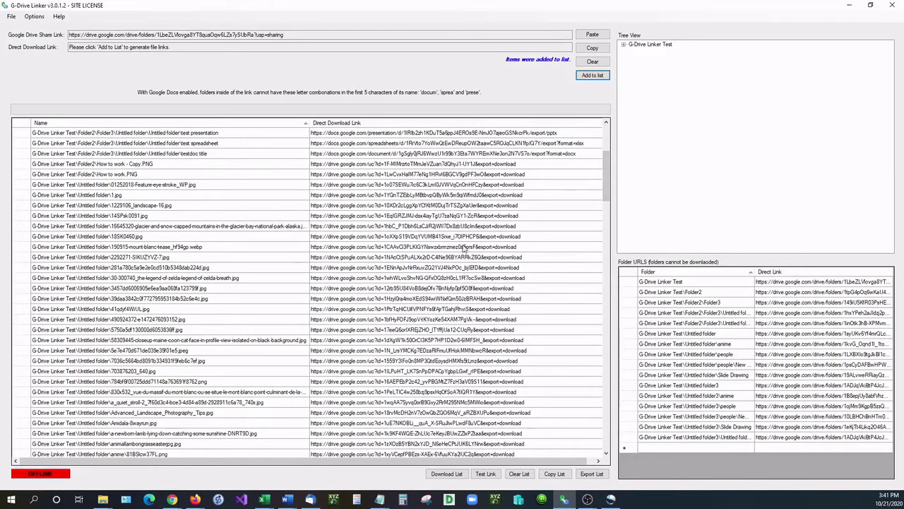
click(462, 246)
drag(421, 288, 408, 193)
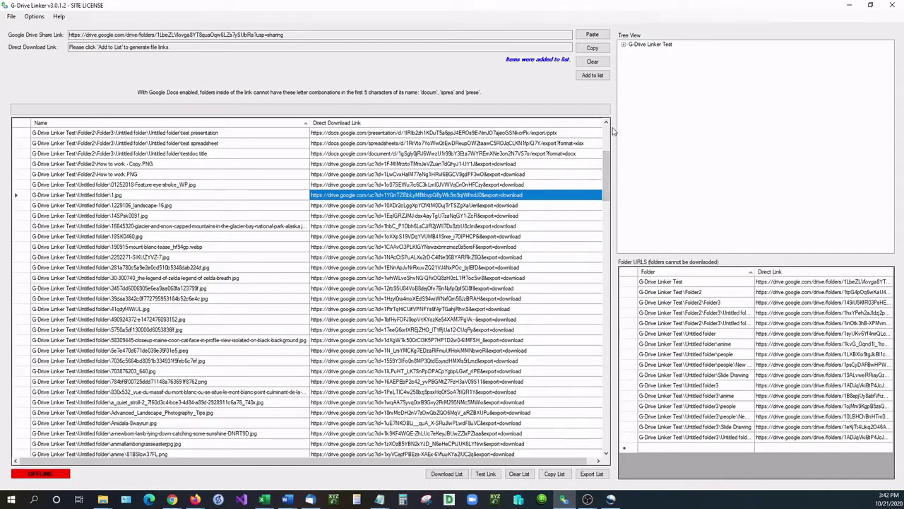
drag(608, 159, 608, 134)
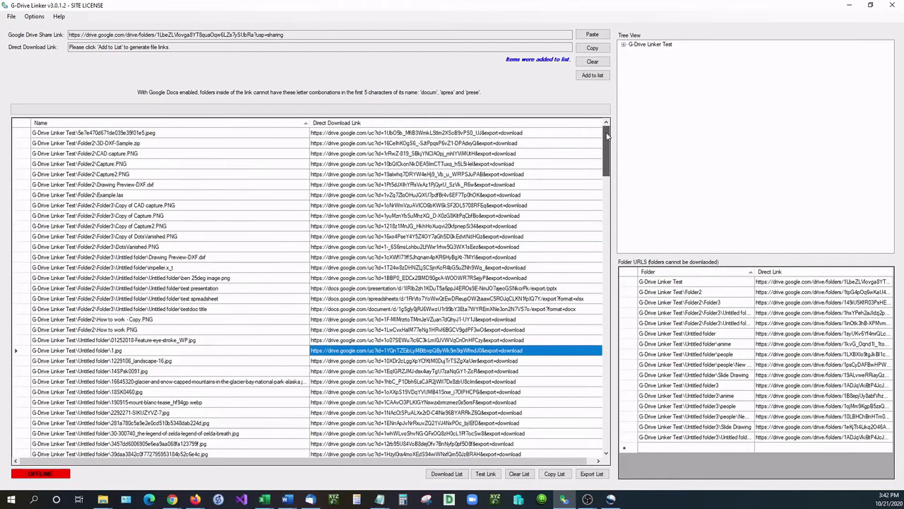
Step: Select the Capture2.PNG entry and test its download link
click(48, 186)
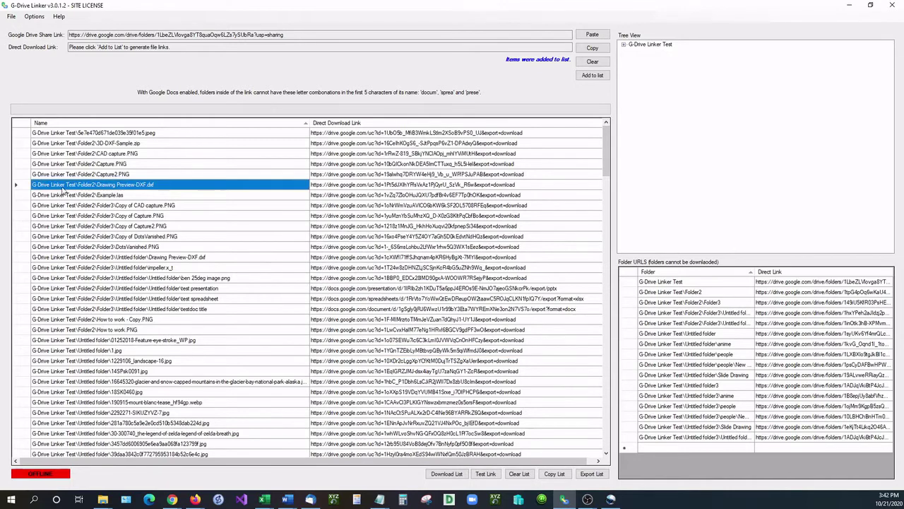
click(140, 176)
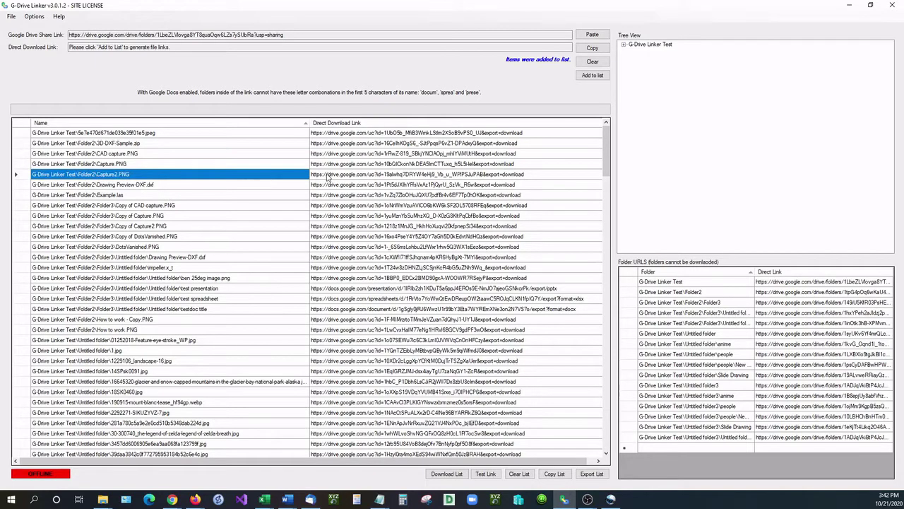
click(485, 476)
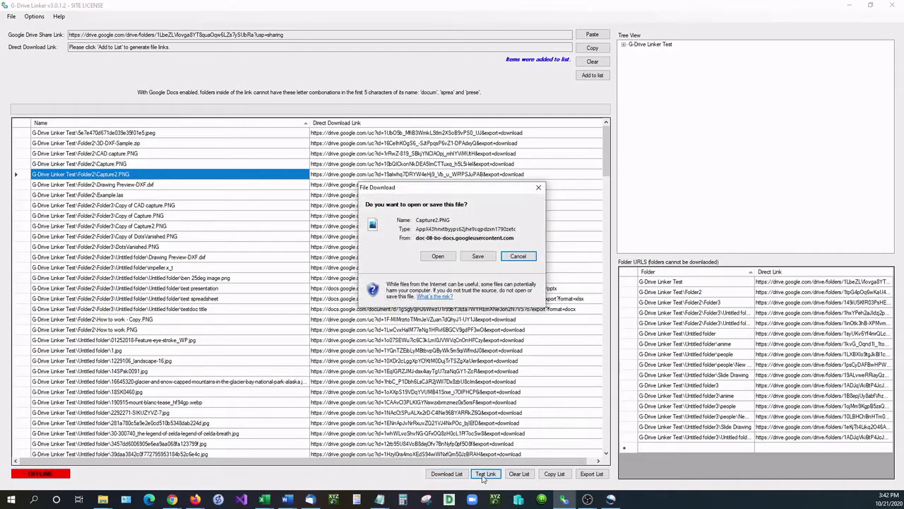
Step: Open the test-downloaded Capture2.PNG, close the image viewer, and restore the linker to normal size
click(439, 257)
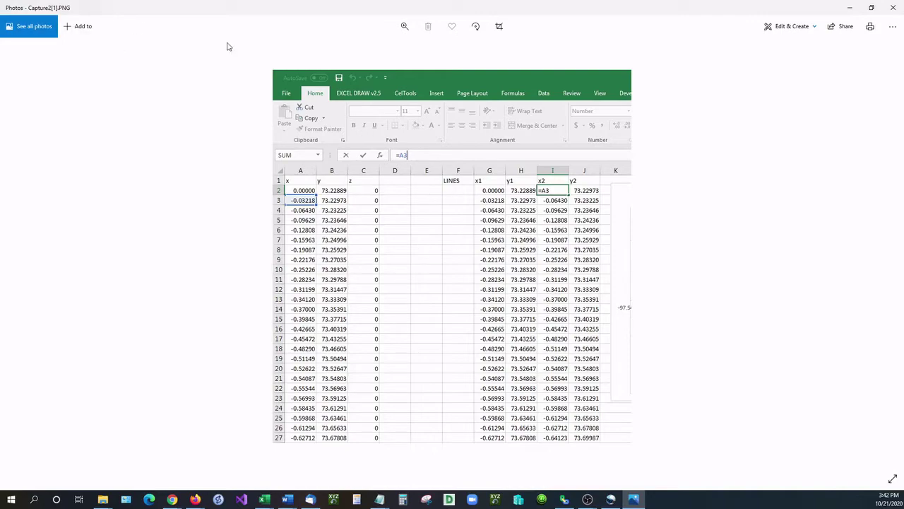
click(891, 14)
drag(676, 15, 640, 125)
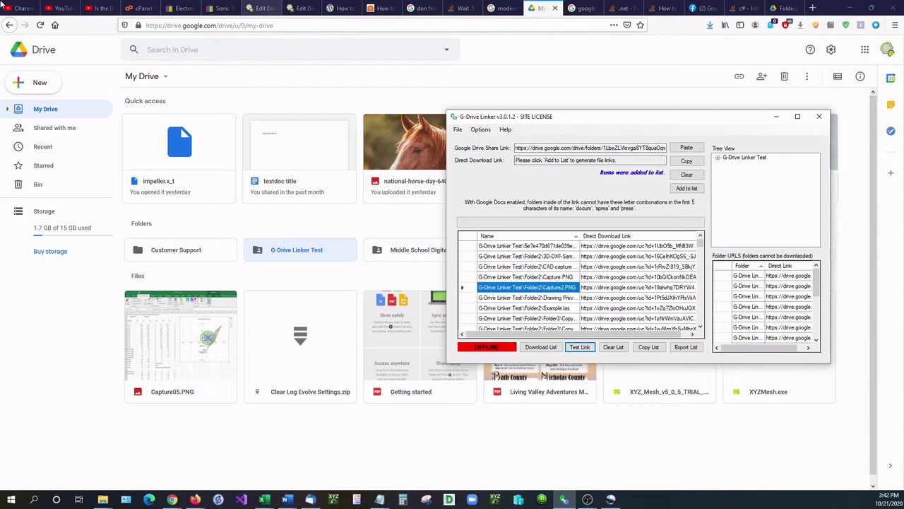
Step: Browse into Folder2 in Drive to find Capture2.PNG, then bring G-Drive Linker back maximized
double_click(333, 253)
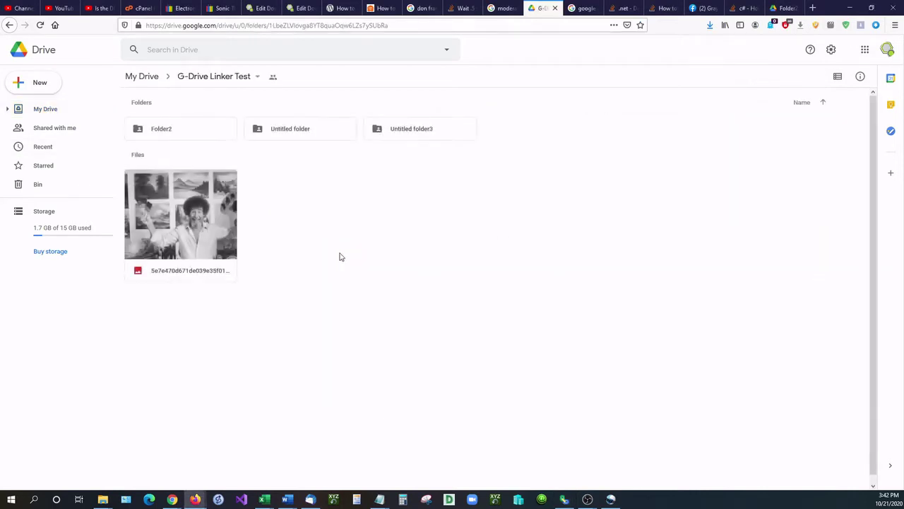
double_click(205, 133)
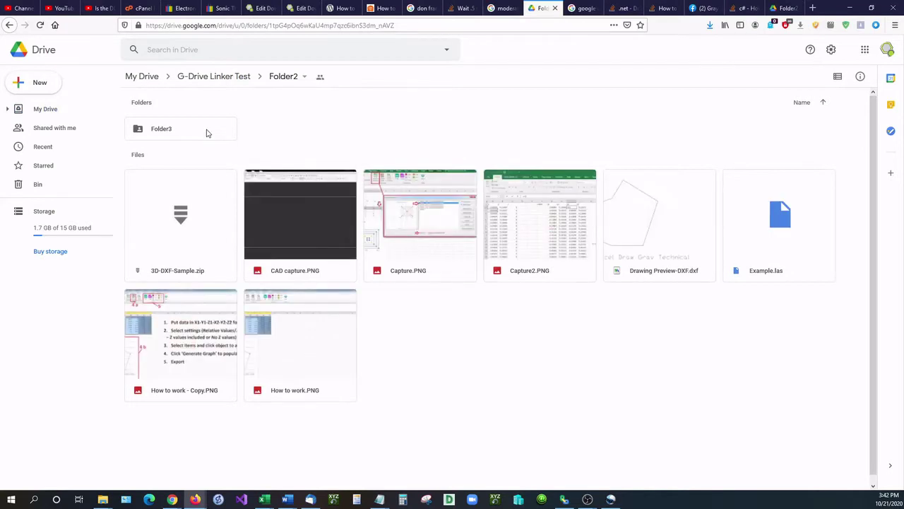
click(533, 265)
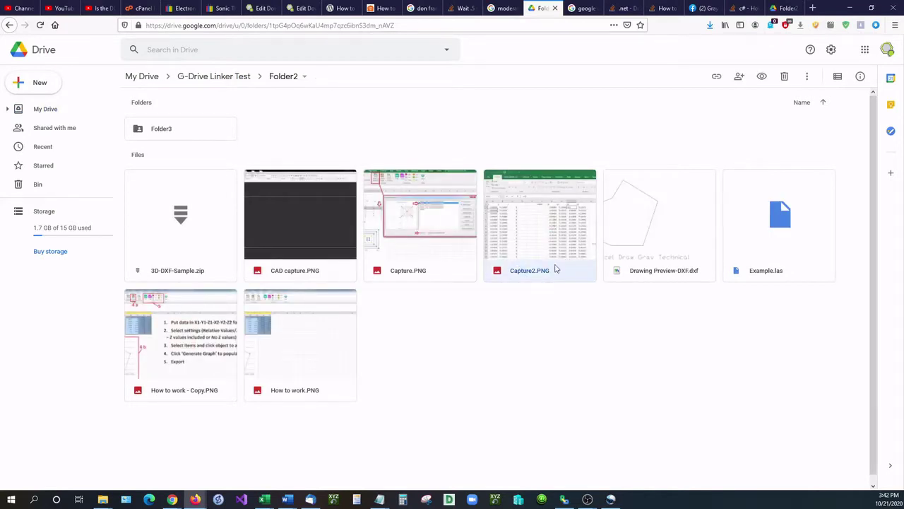
click(542, 499)
double_click(635, 111)
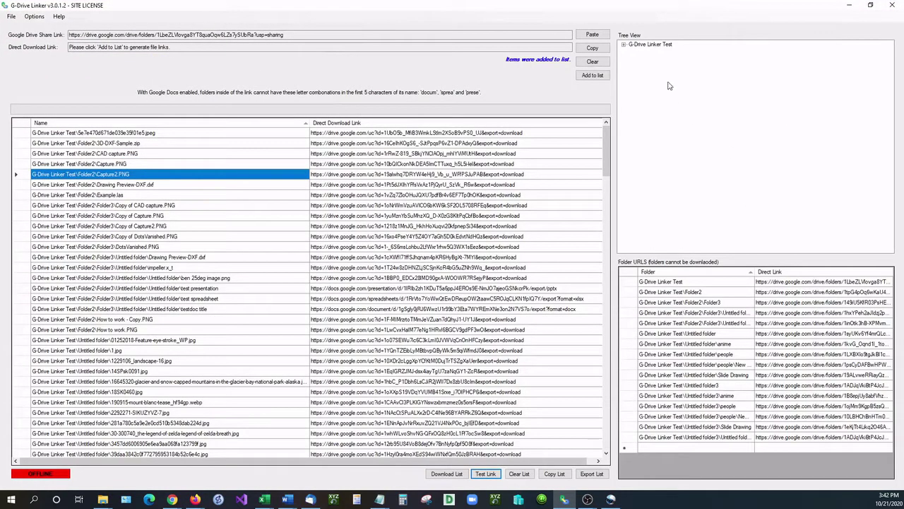
Step: Expand G-Drive Linker Test, Folder2, Folder3 and both Untitled folders, then select the innermost Untitled folder
click(623, 45)
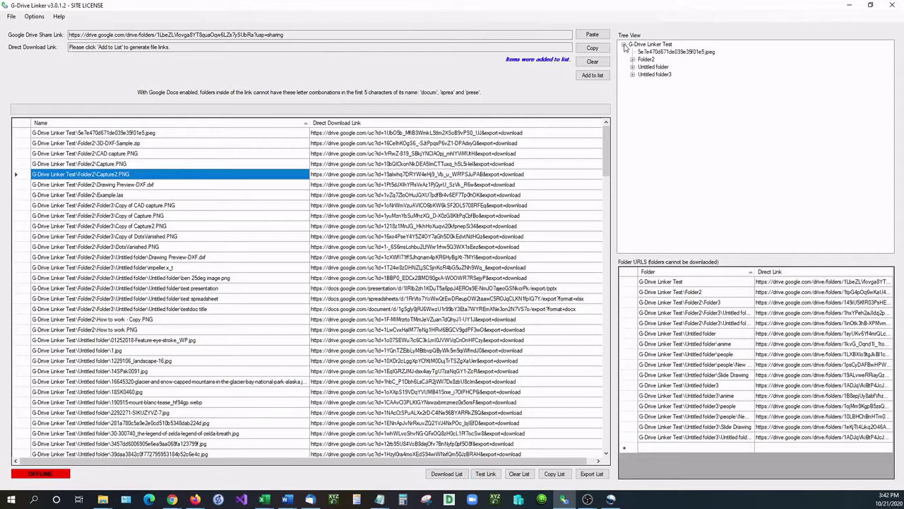
click(634, 60)
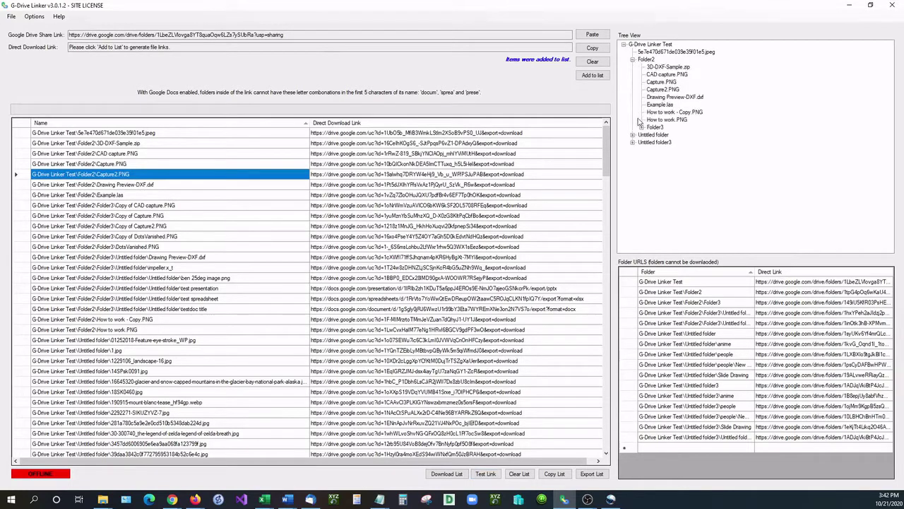
click(642, 127)
click(652, 173)
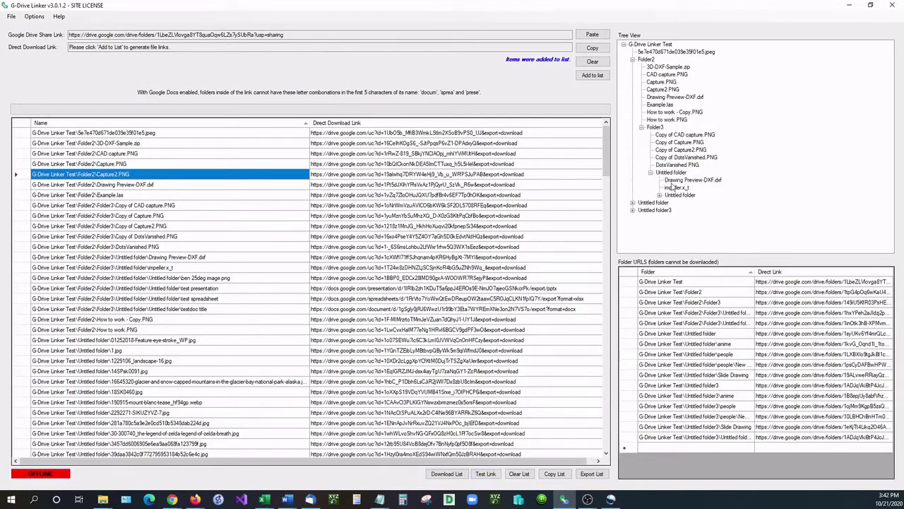
click(659, 194)
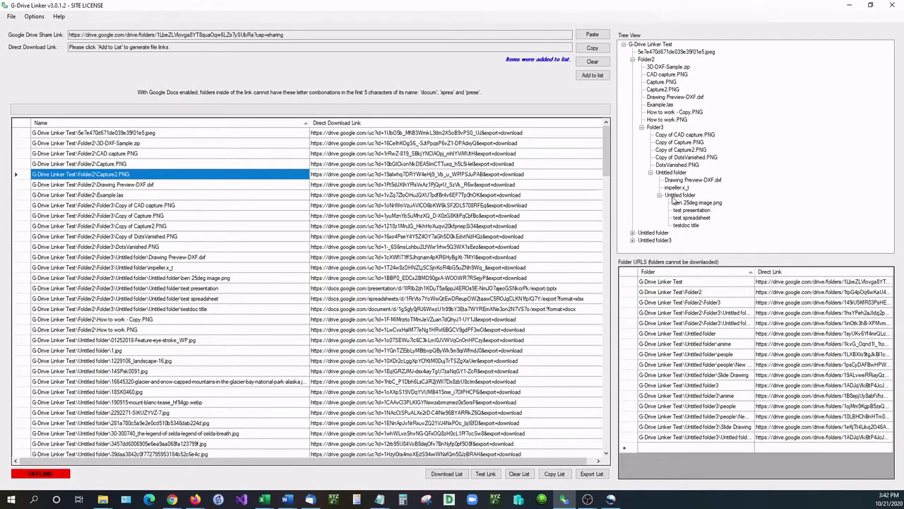
click(678, 195)
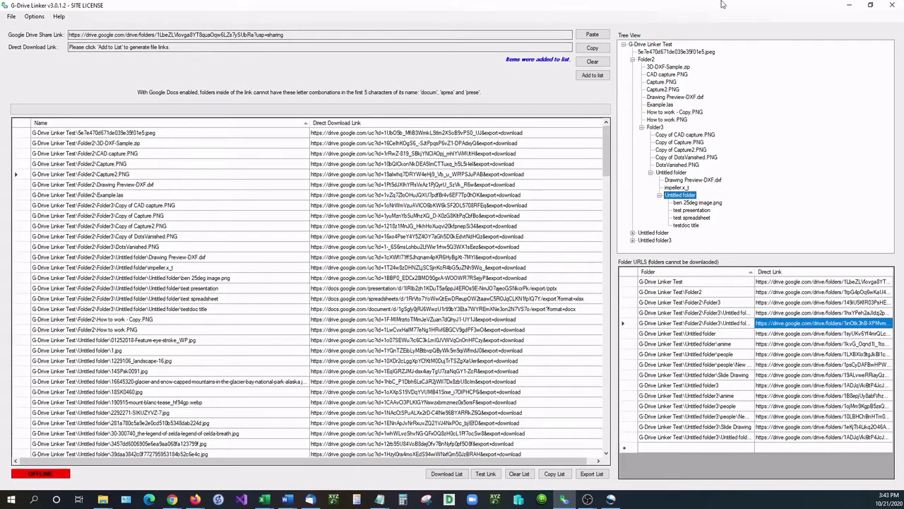
Step: Check the copied share link loads the G-Drive Linker Test folder in a new Firefox tab
key(alt+Tab)
key(ctrl+t)
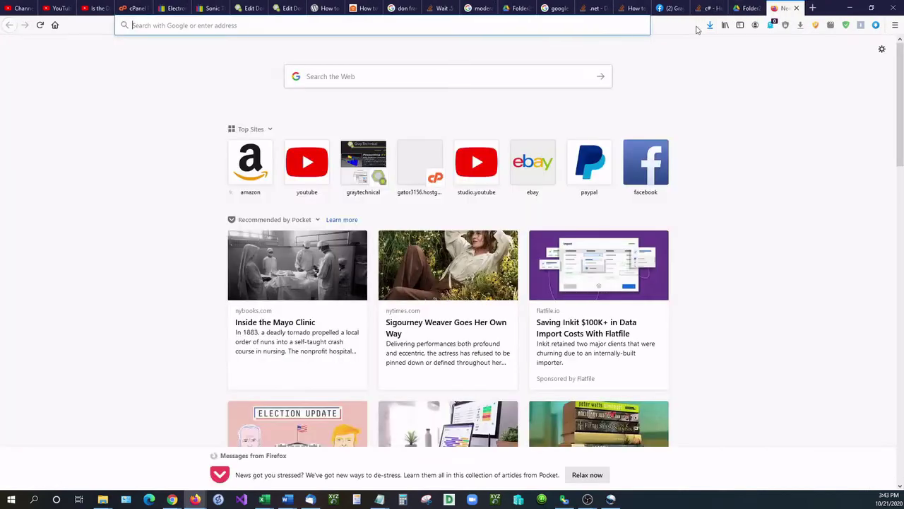
click(549, 28)
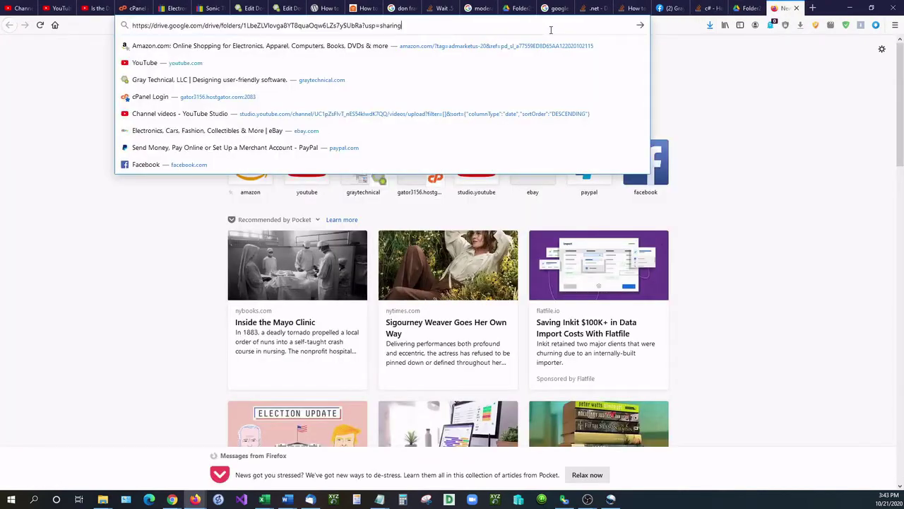
key(Return)
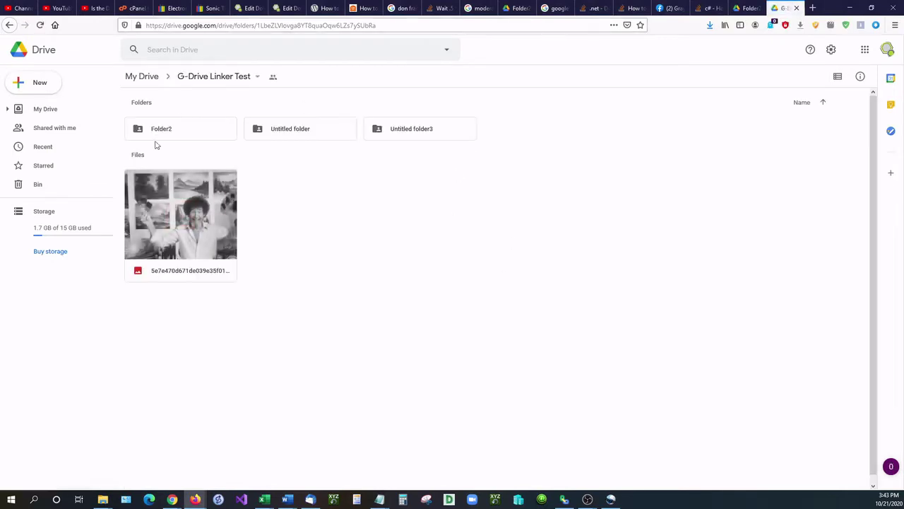
click(796, 8)
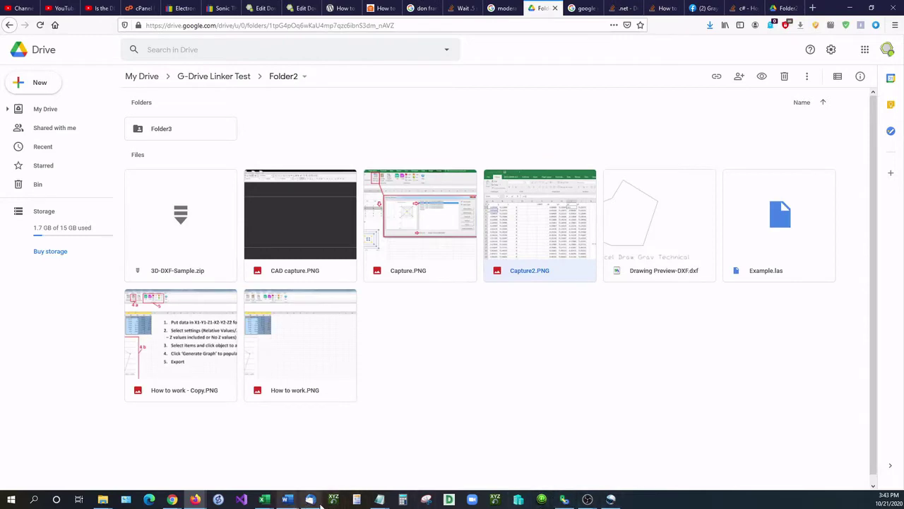
Step: Export the link list as 'test file export' CSV and open it in Excel
click(564, 500)
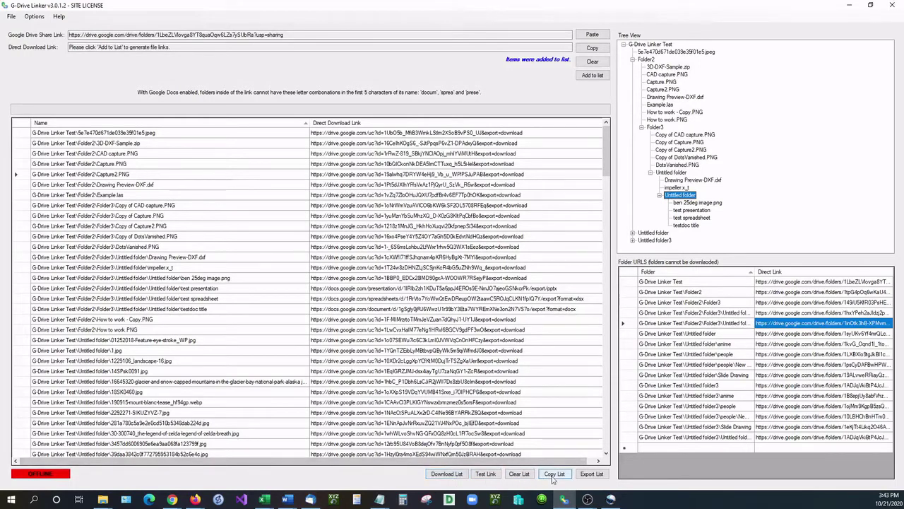
click(592, 474)
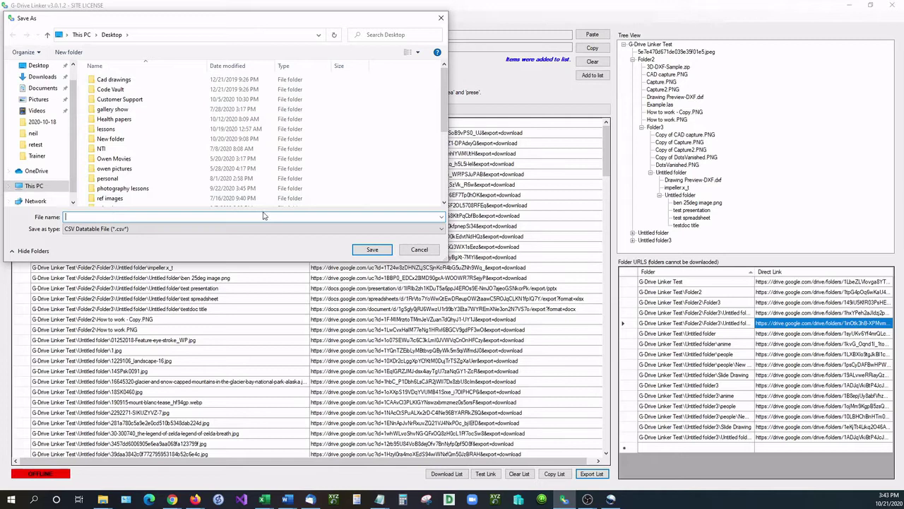
text(test file export)
key(Return)
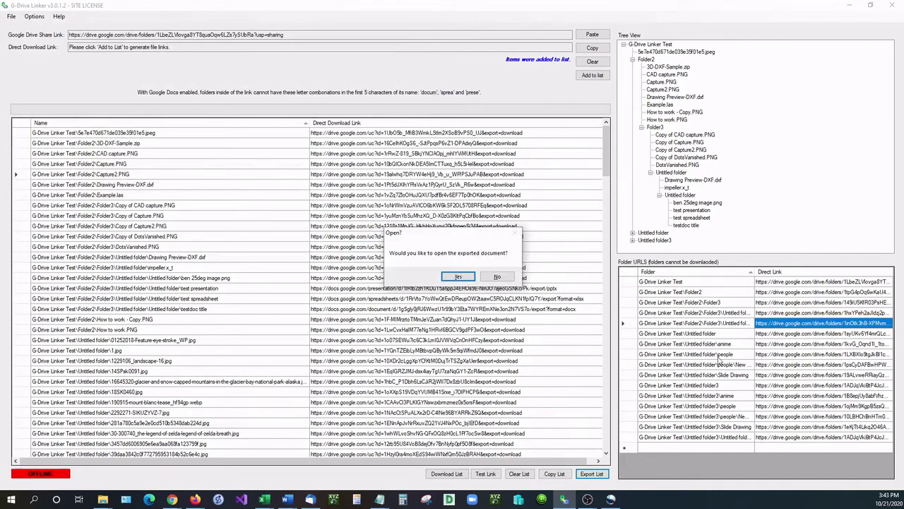
click(470, 279)
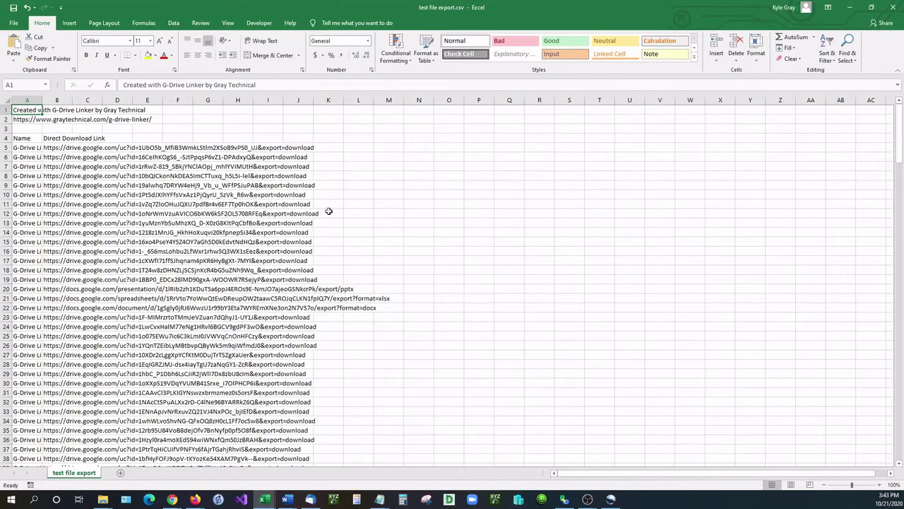
Step: Widen column A to show full file paths and scroll down to the folder list
click(39, 148)
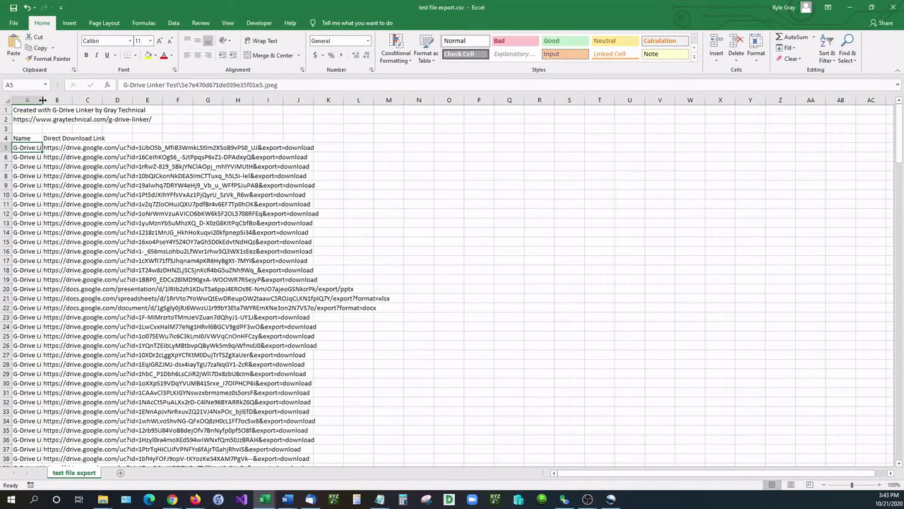
drag(42, 100, 449, 100)
scroll(305, 235, down, 20)
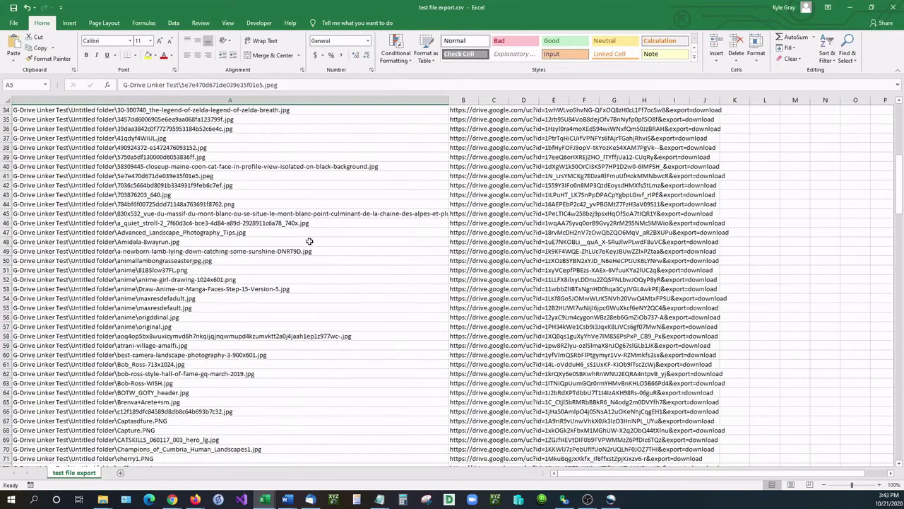
scroll(315, 251, down, 20)
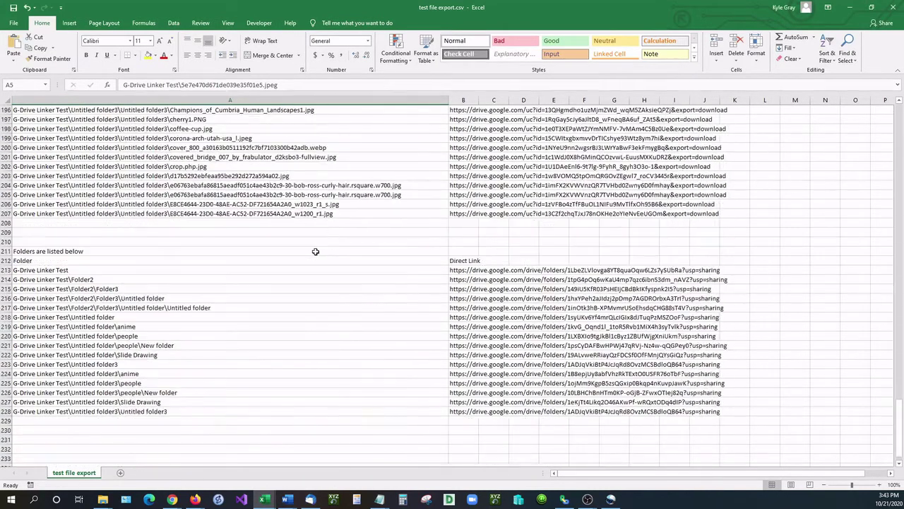
scroll(316, 251, up, 6)
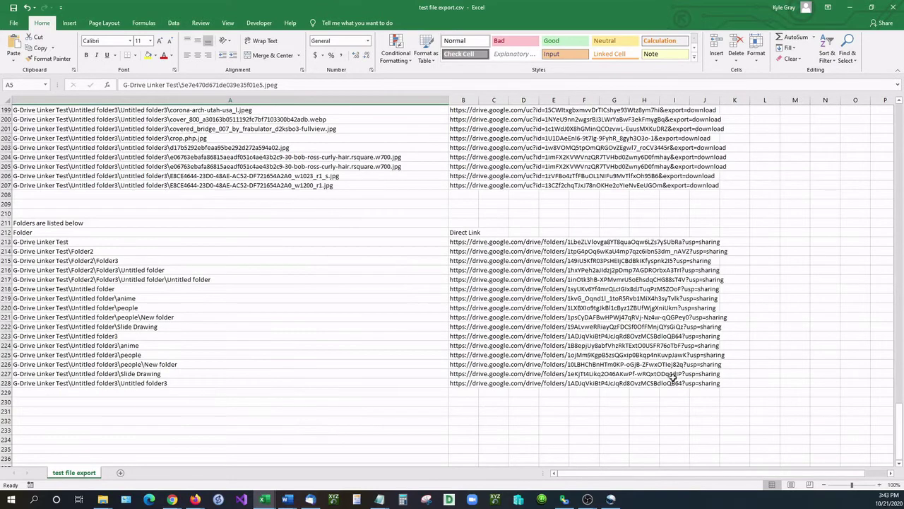
Step: Copy the Untitled folder\people folder's Drive link from cell B220
click(465, 318)
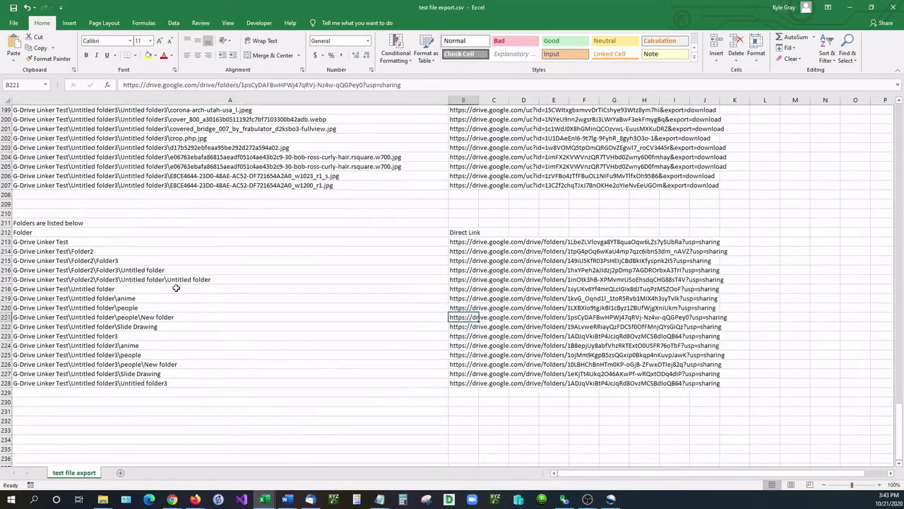
click(18, 305)
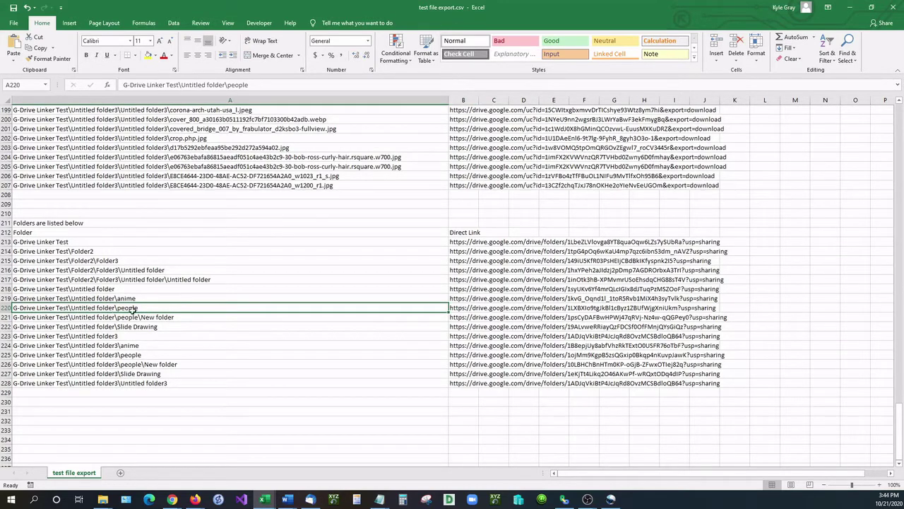
click(459, 309)
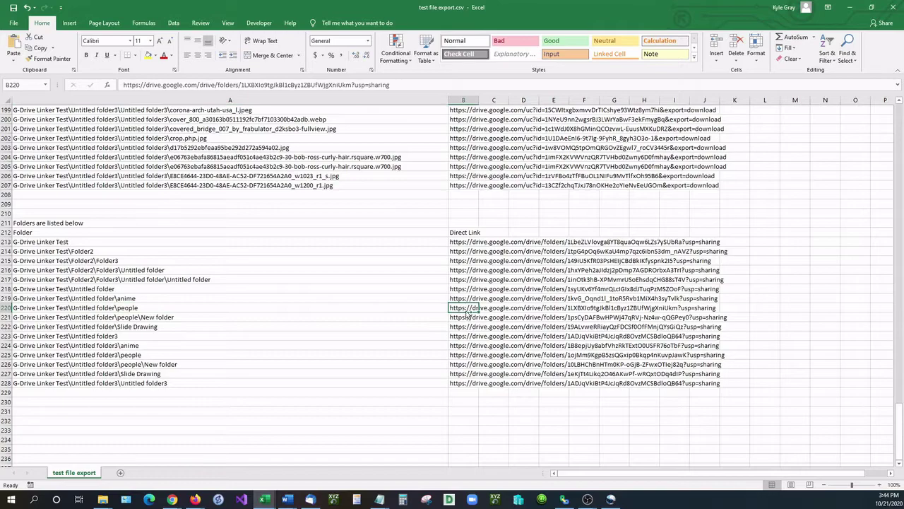
key(ctrl+c)
Step: Open the copied people folder link in a new browser tab, then return to G-Drive Linker
double_click(529, 17)
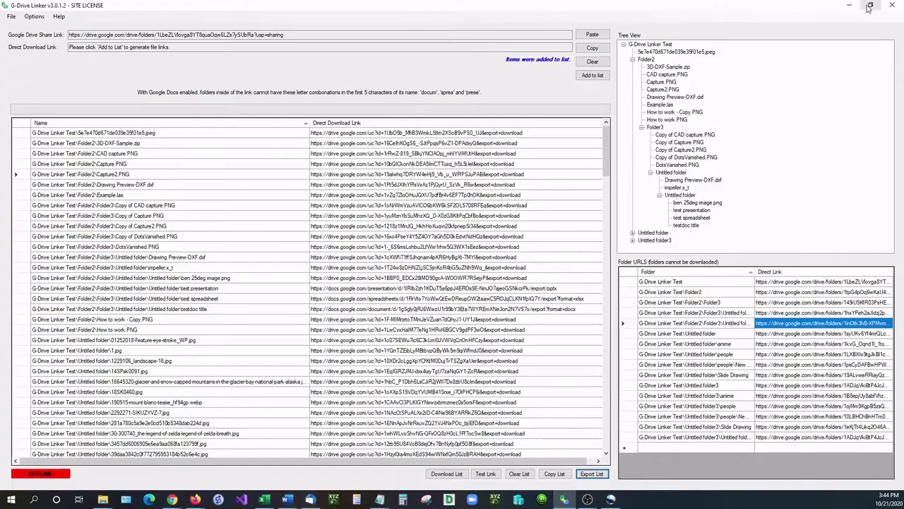
click(851, 7)
click(811, 8)
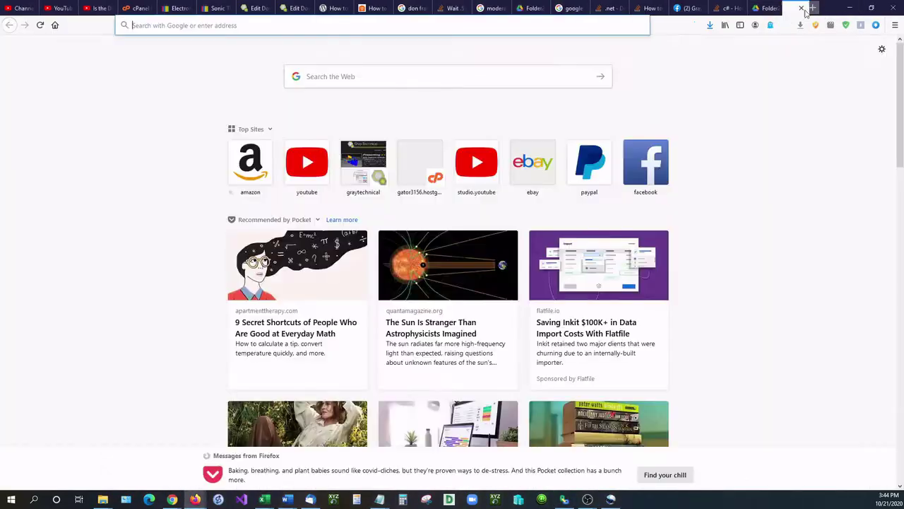
click(515, 27)
key(ctrl+v)
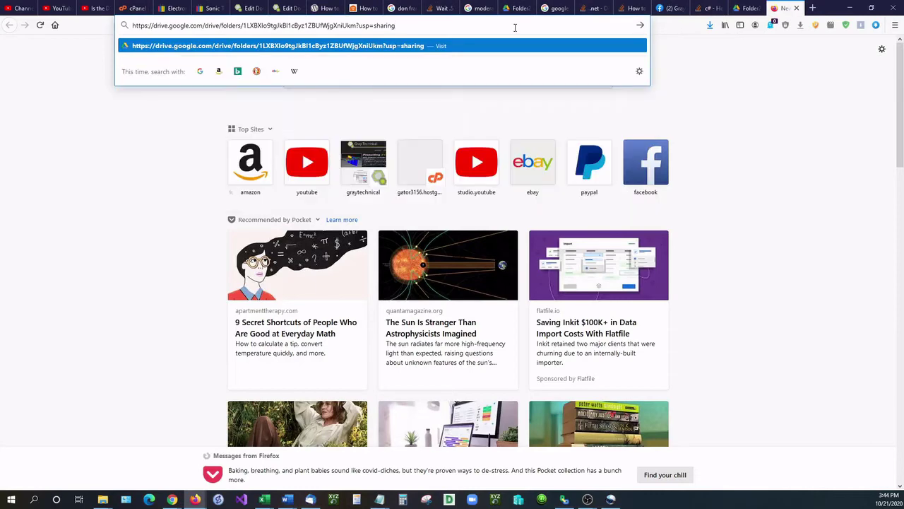
key(Return)
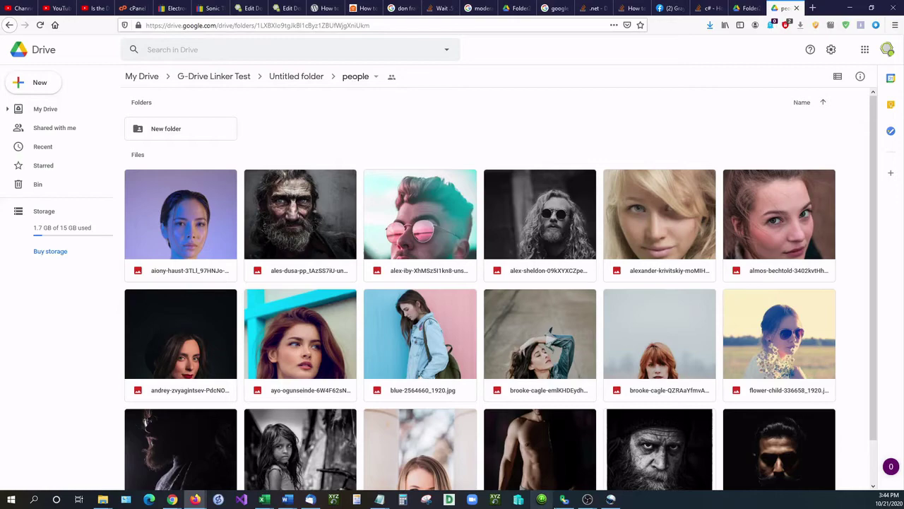
click(564, 498)
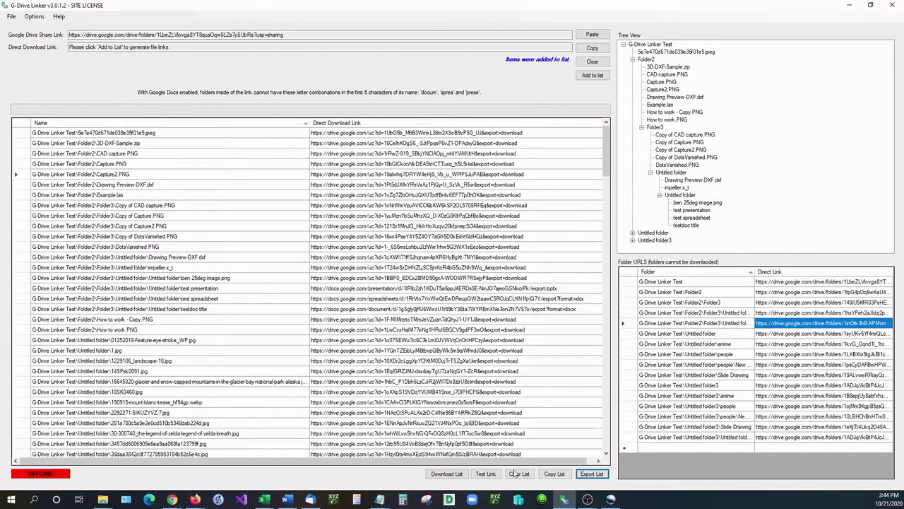
Step: Start downloading the list, then cancel the destination folder dialog
drag(409, 461, 409, 461)
click(446, 478)
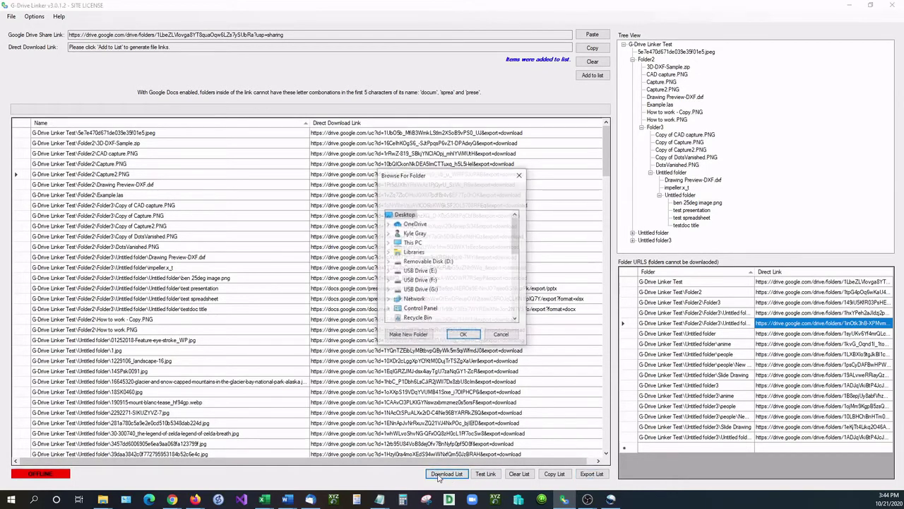
drag(516, 244, 517, 303)
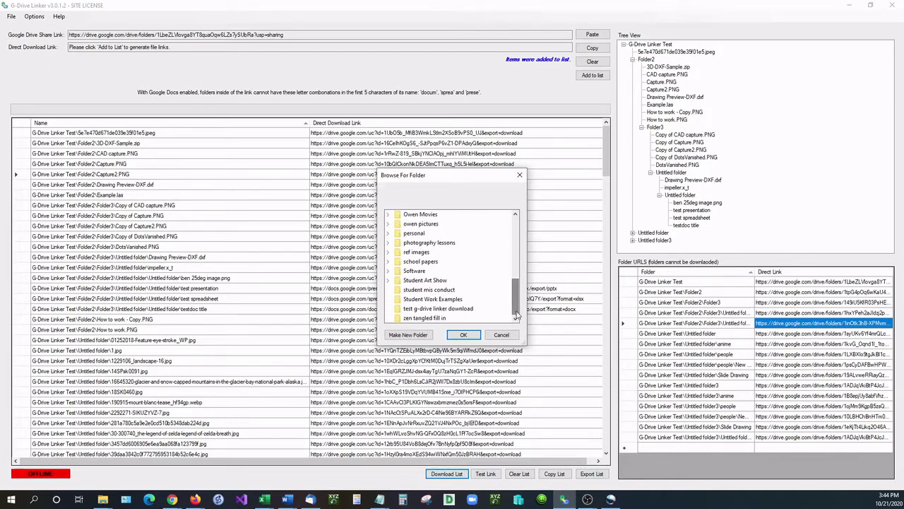
click(520, 174)
Step: Set Options > Download Speed Limit to Instant
click(34, 17)
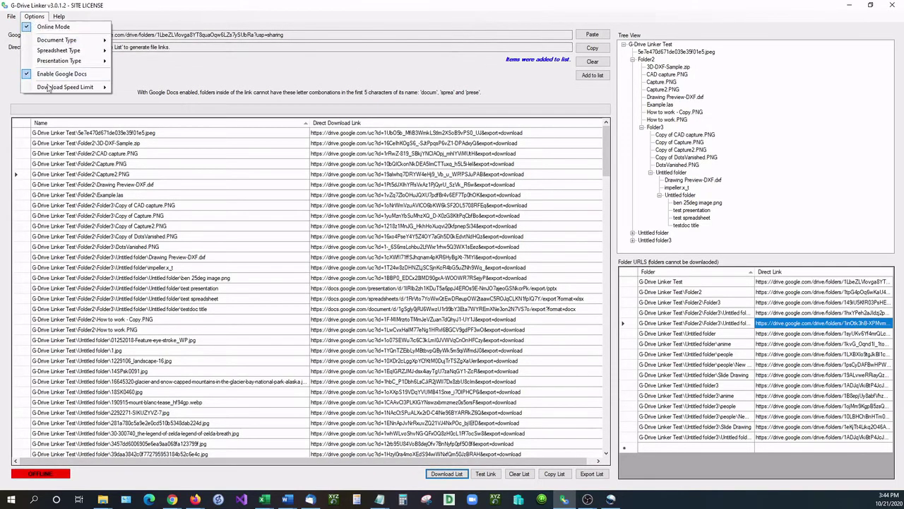
mouse_move(48, 87)
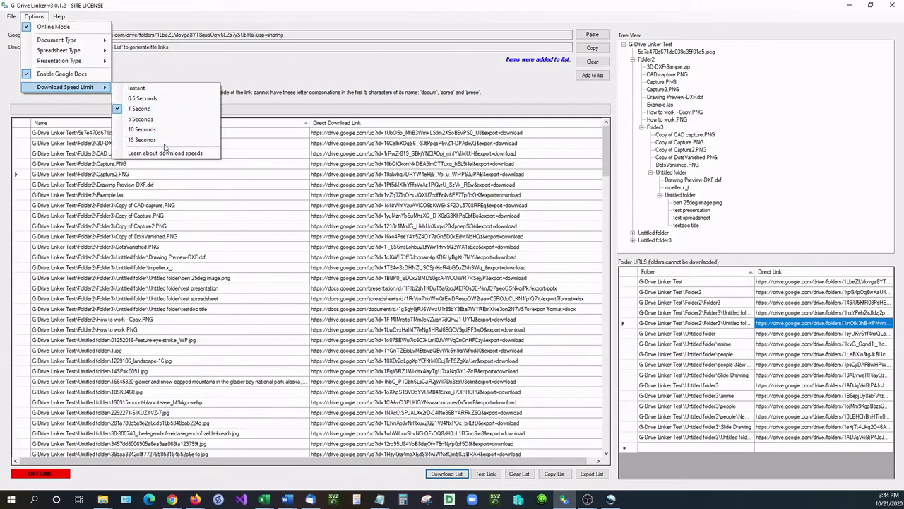
click(163, 91)
Step: Download the whole list into the 'test g-drive linker download' folder
click(447, 473)
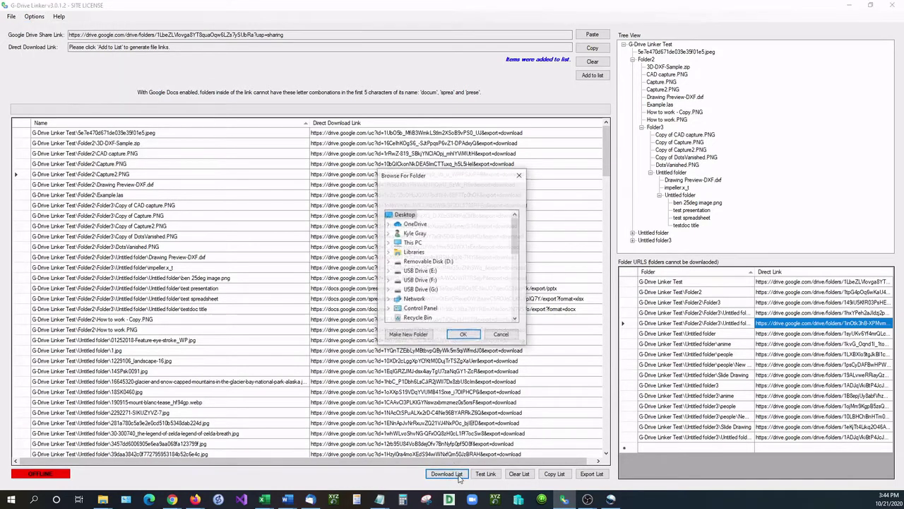
drag(515, 251, 515, 311)
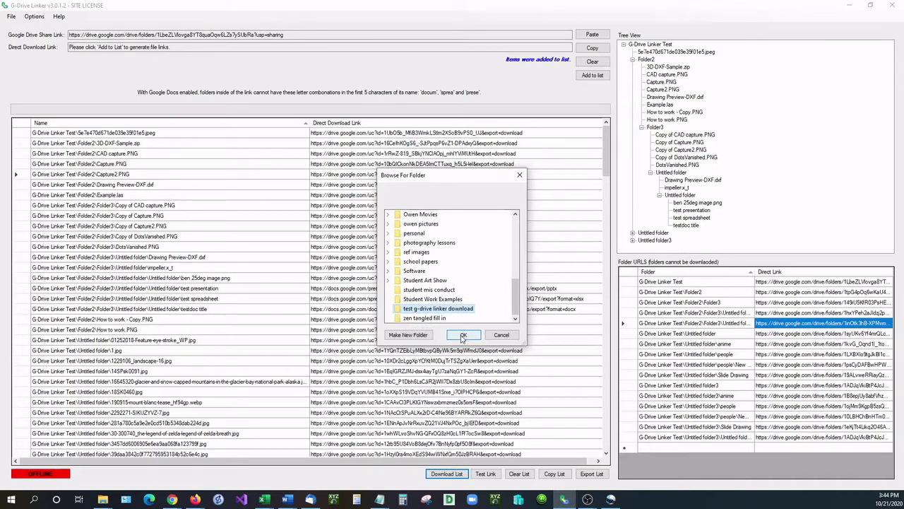
click(463, 337)
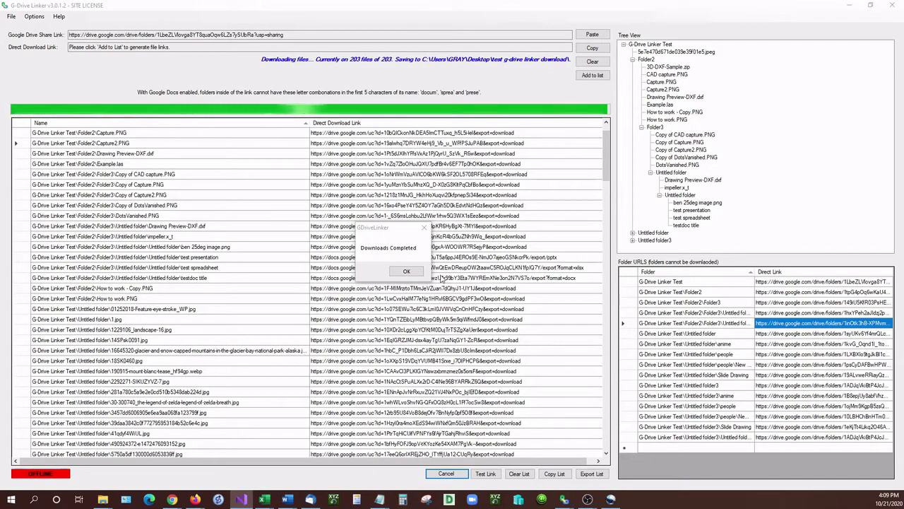
Step: Dismiss the 'Downloads Completed' message once all 203 files are downloaded
drag(384, 231, 369, 230)
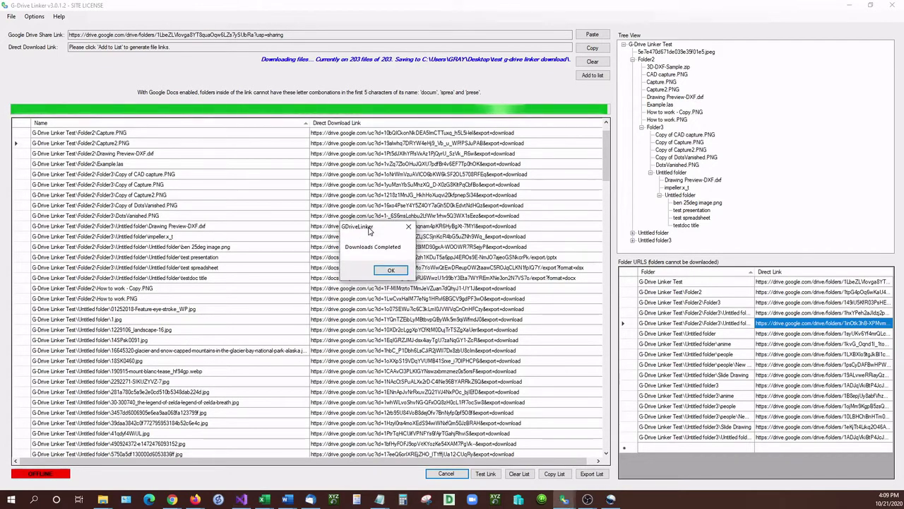
click(393, 272)
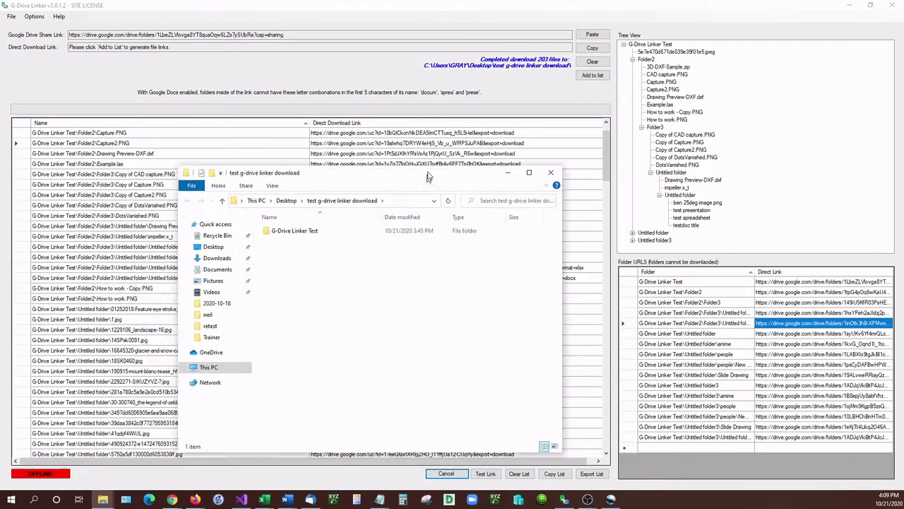
Step: Browse G-Drive Linker Test > Untitled folder > people, then return to G-Drive Linker Test
drag(428, 176, 407, 165)
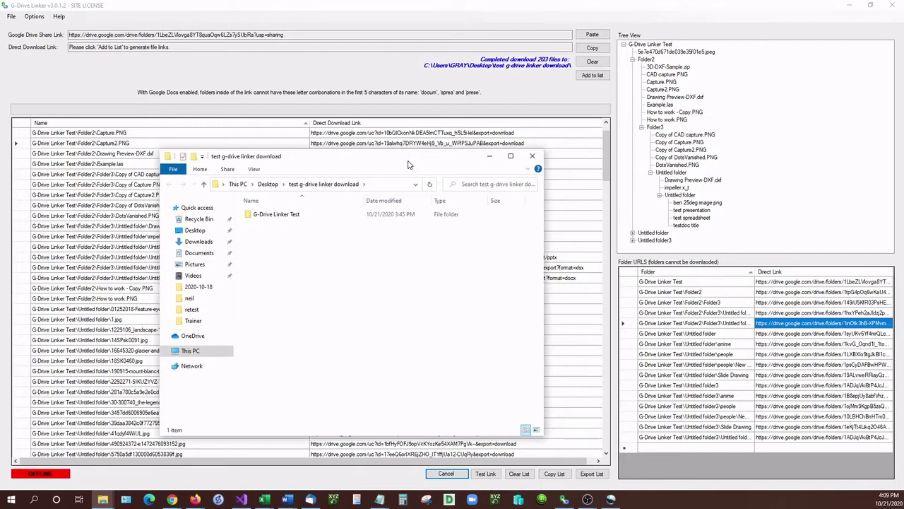
double_click(279, 216)
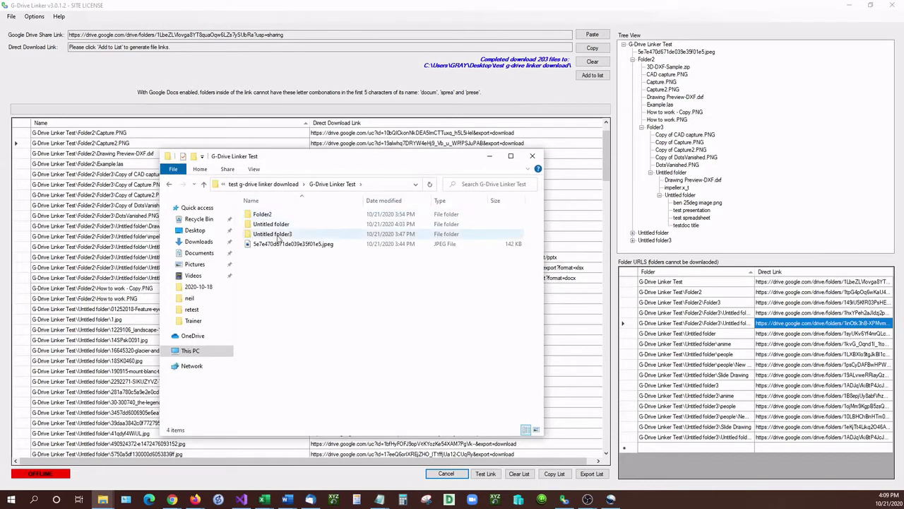
double_click(272, 224)
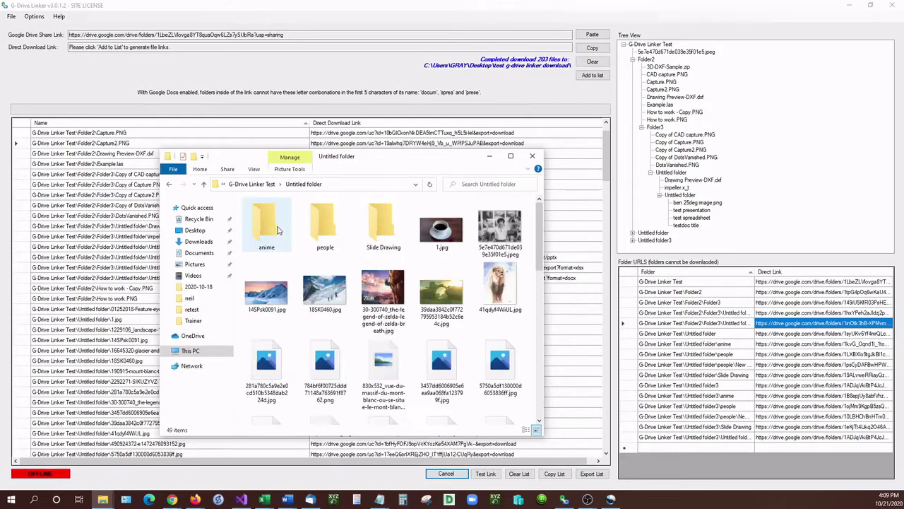
double_click(325, 225)
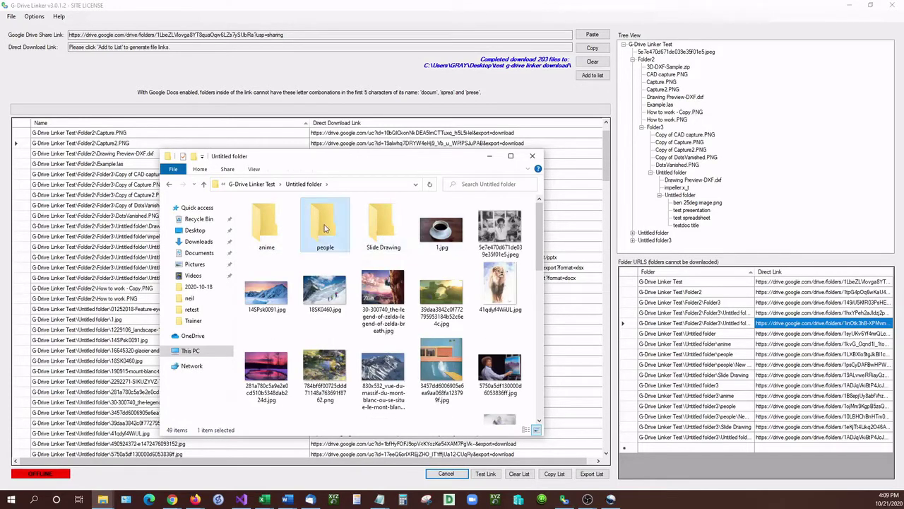
click(170, 184)
click(169, 185)
Step: Review the people folder inside Untitled folder3, then close the File Explorer window
double_click(273, 233)
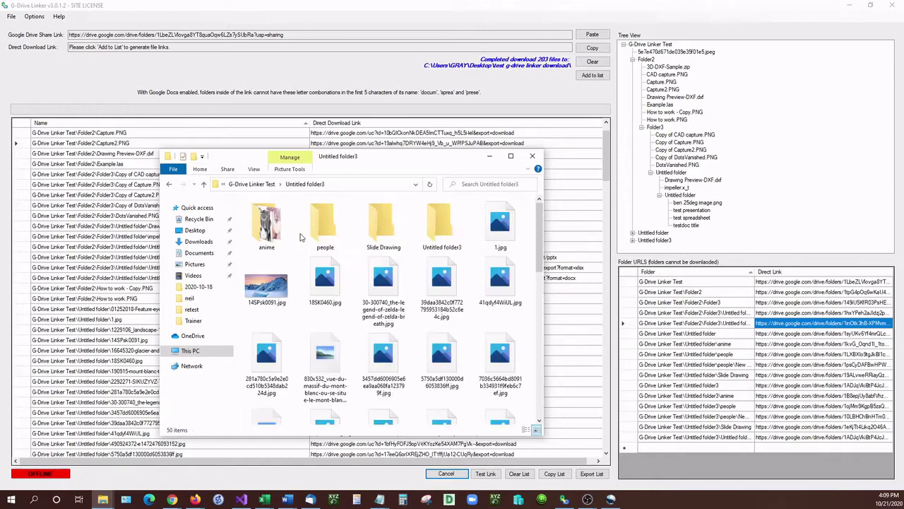
click(323, 235)
double_click(322, 234)
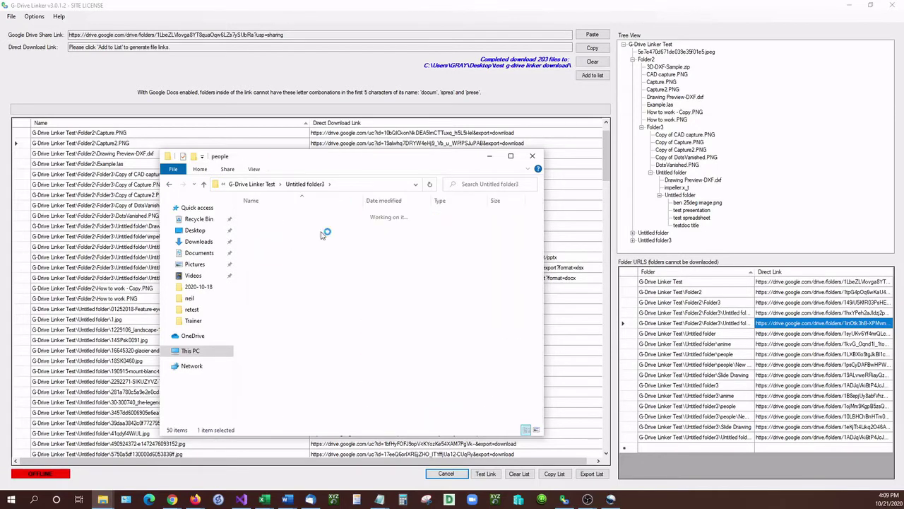
click(168, 184)
ctrl+scroll(444, 240, down, 3)
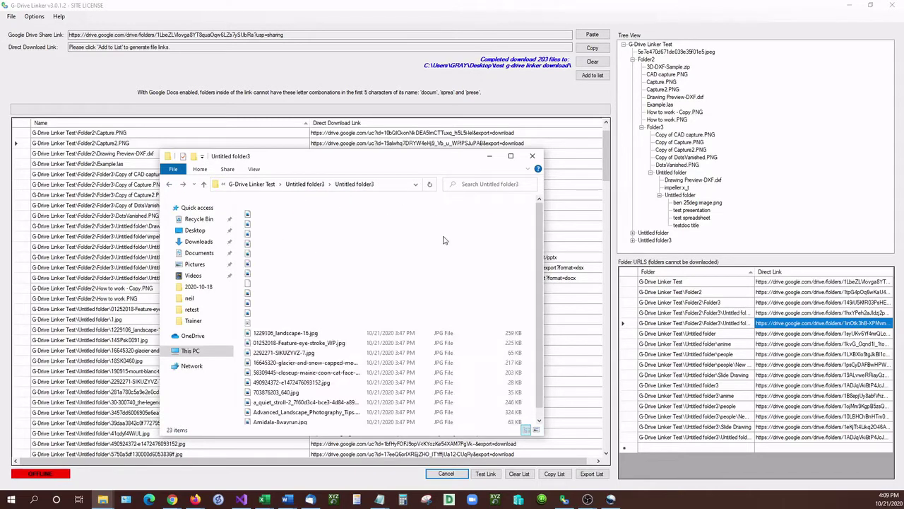
ctrl+scroll(443, 240, up, 4)
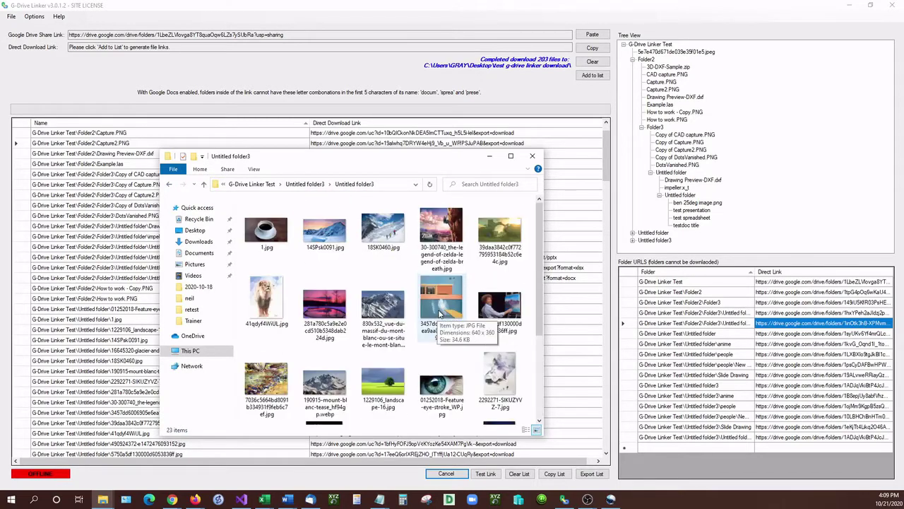
scroll(440, 313, down, 2)
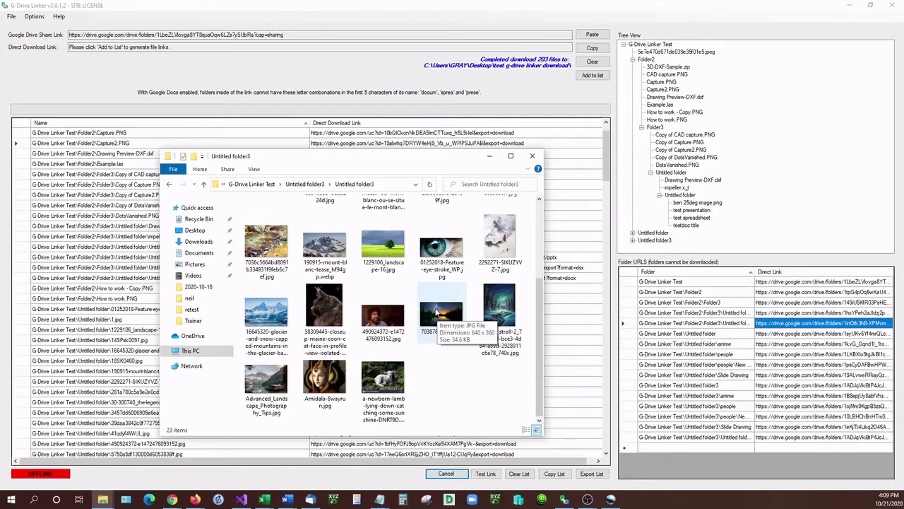
scroll(437, 313, up, 3)
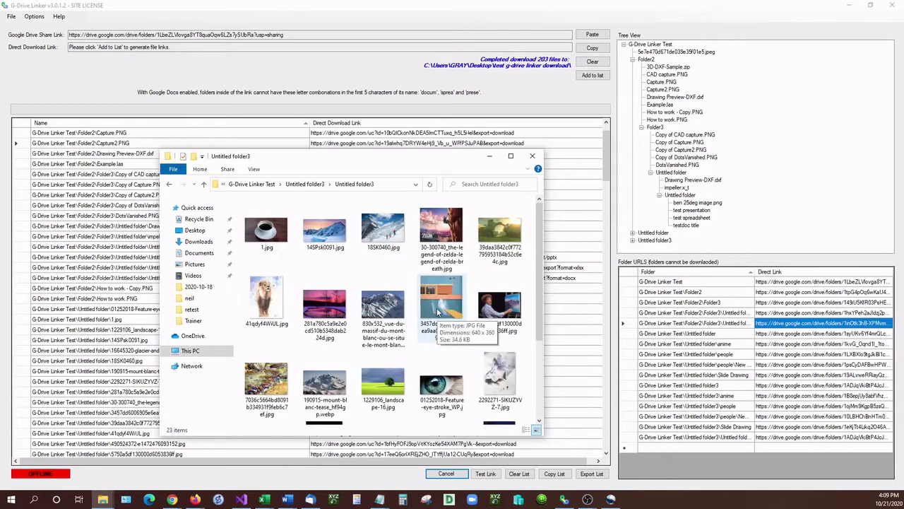
click(533, 156)
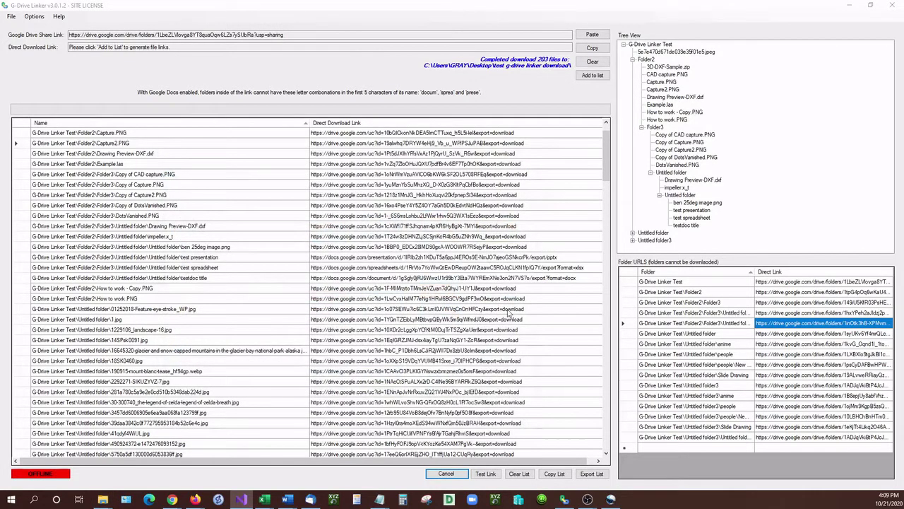